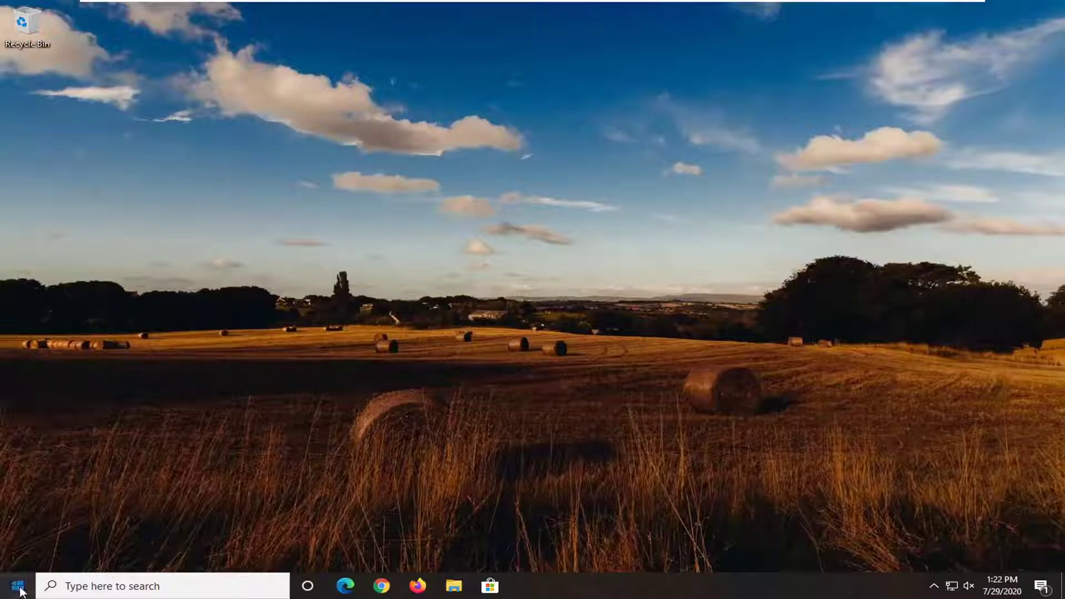
Step: Search the Start menu for 'services' and open the Services console
click(18, 590)
text(servic)
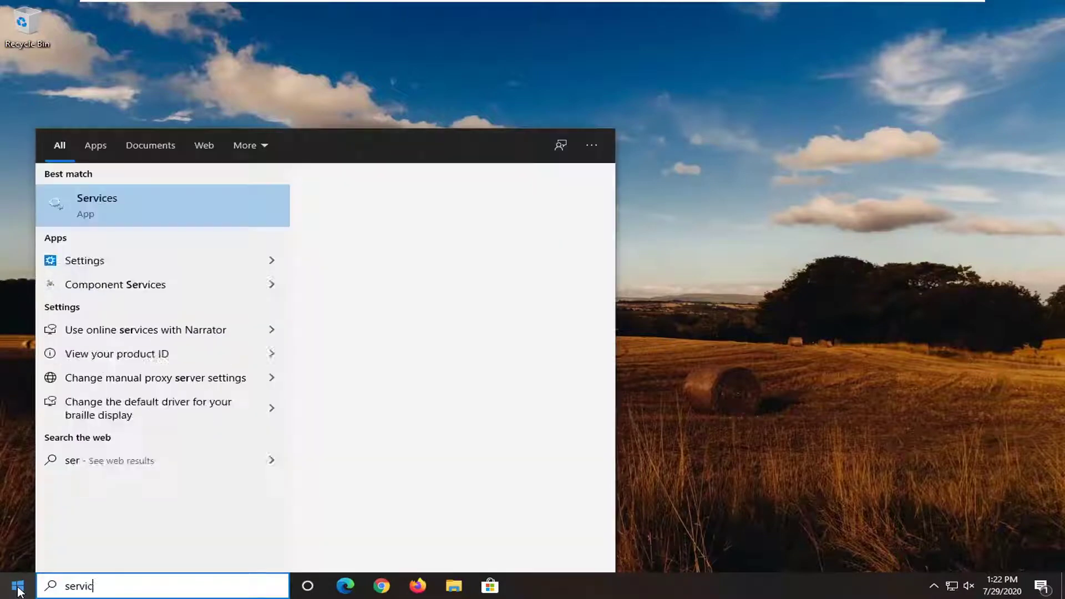
text(es)
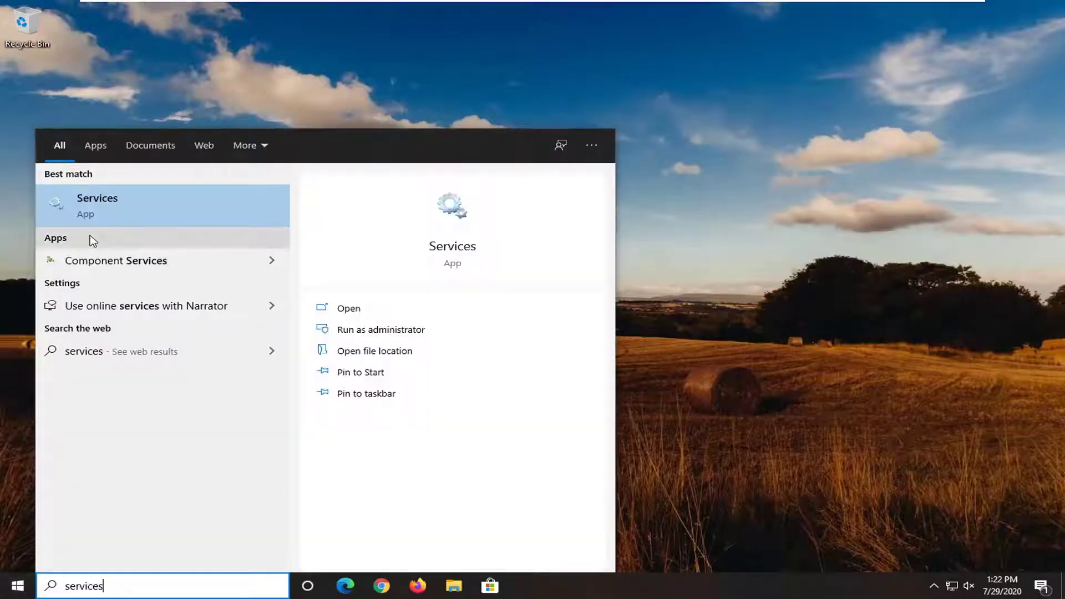
click(113, 205)
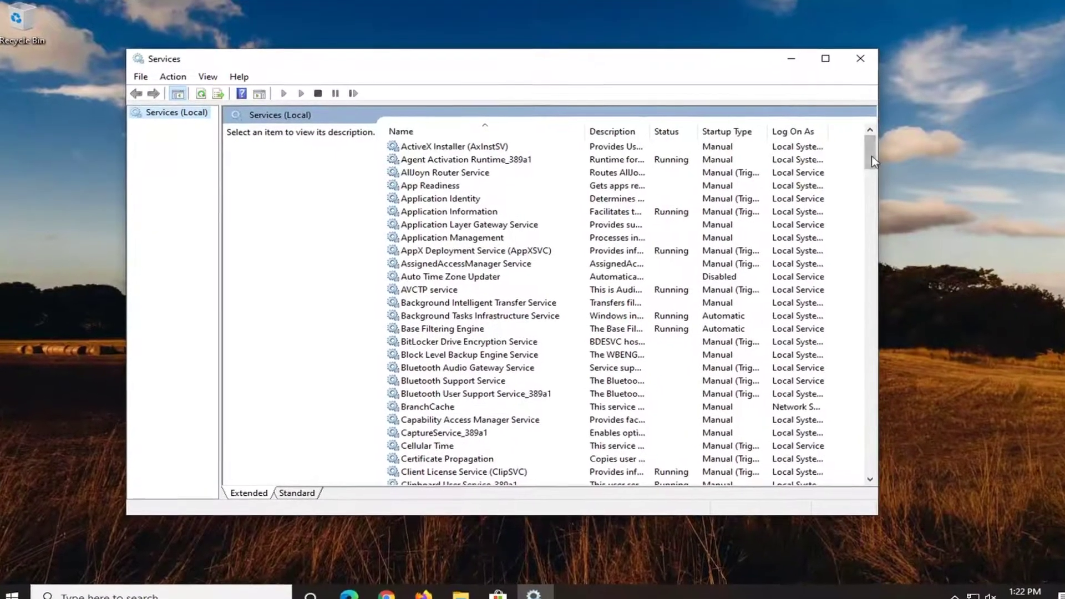
scroll(886, 193, down, 8)
drag(886, 193, 887, 337)
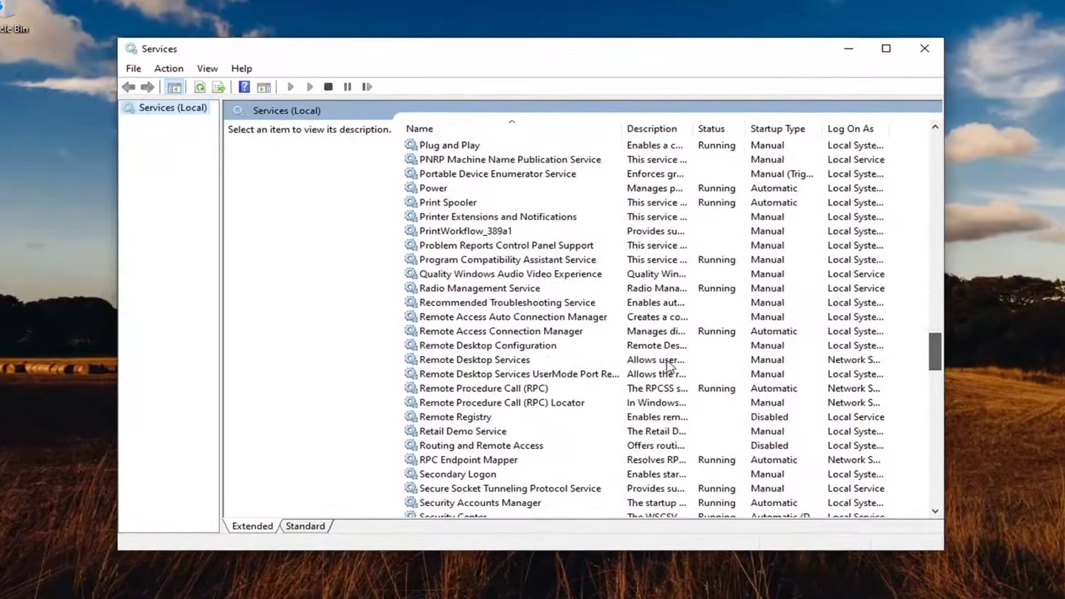
Step: Change the Print Spooler service's startup type to Automatic
click(447, 205)
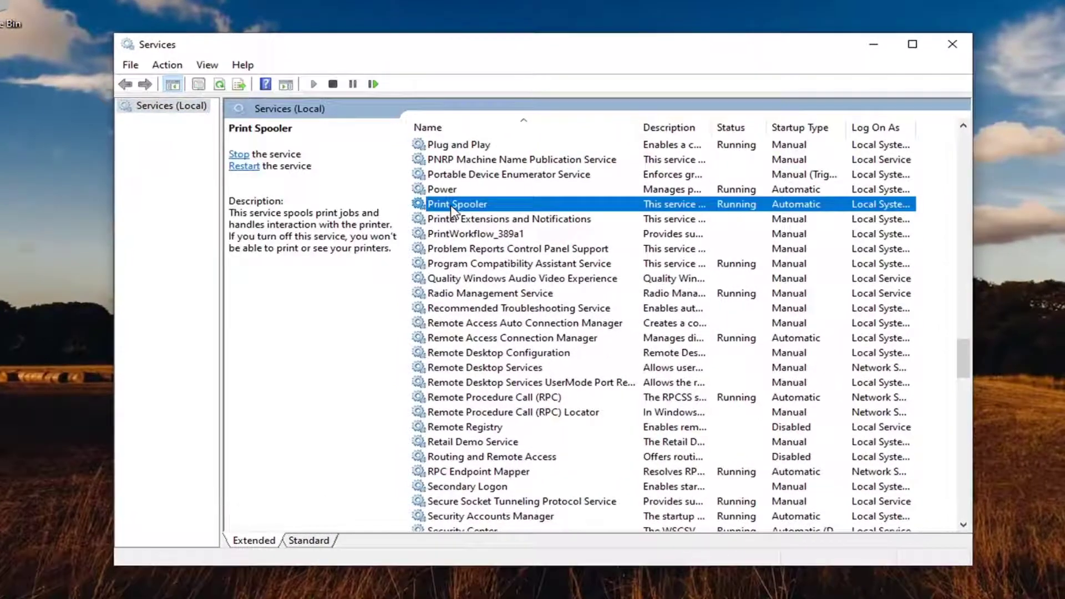
double_click(453, 208)
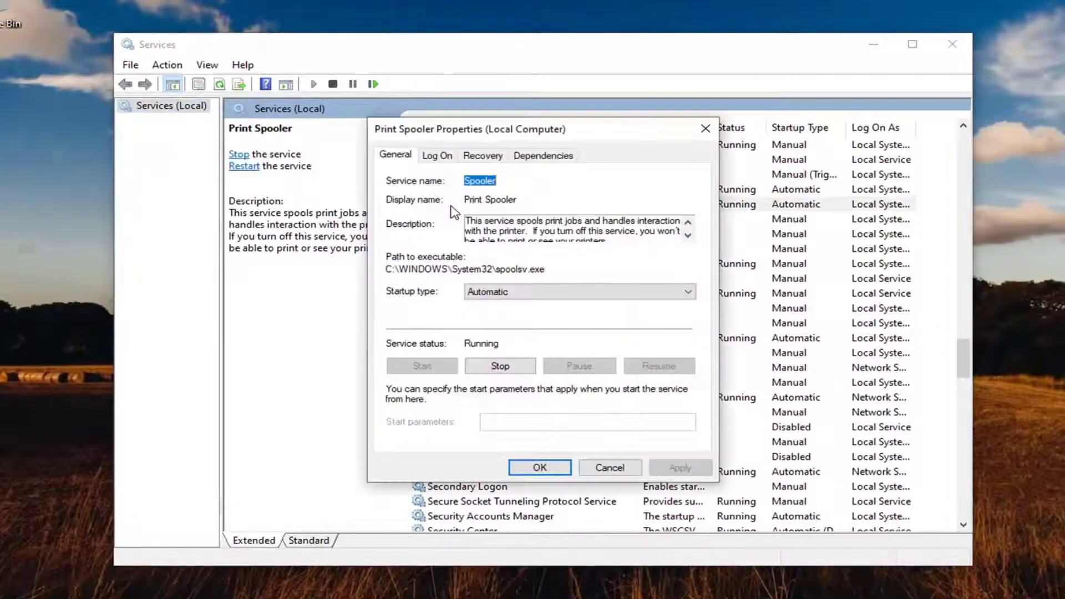
click(533, 292)
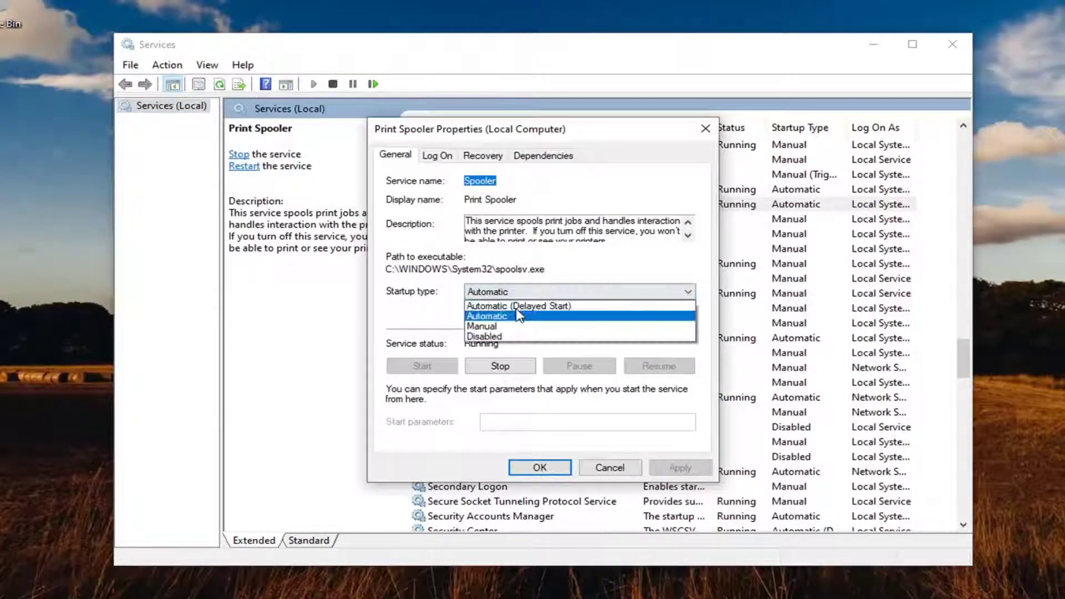
click(506, 326)
click(503, 295)
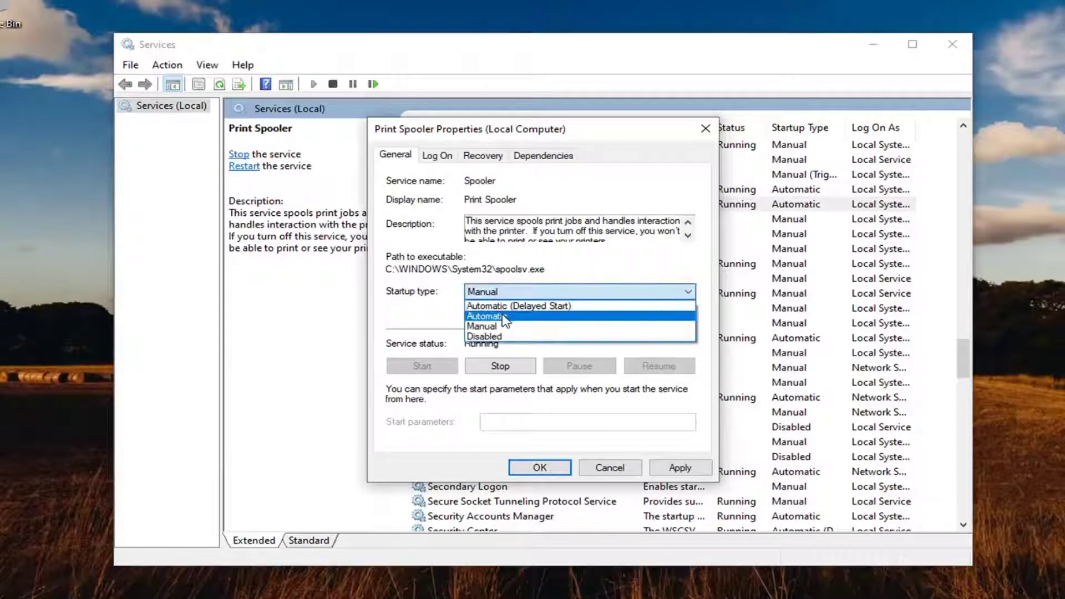
click(503, 318)
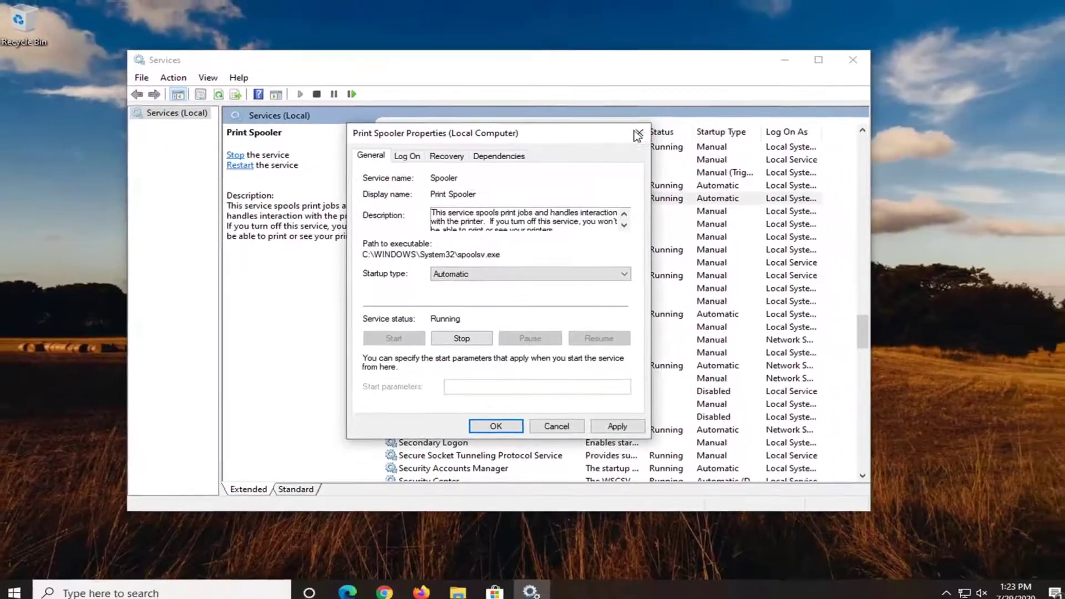
key(Escape)
Step: Close Services and run Registry Editor as administrator, approving the User Account Control prompt
click(850, 59)
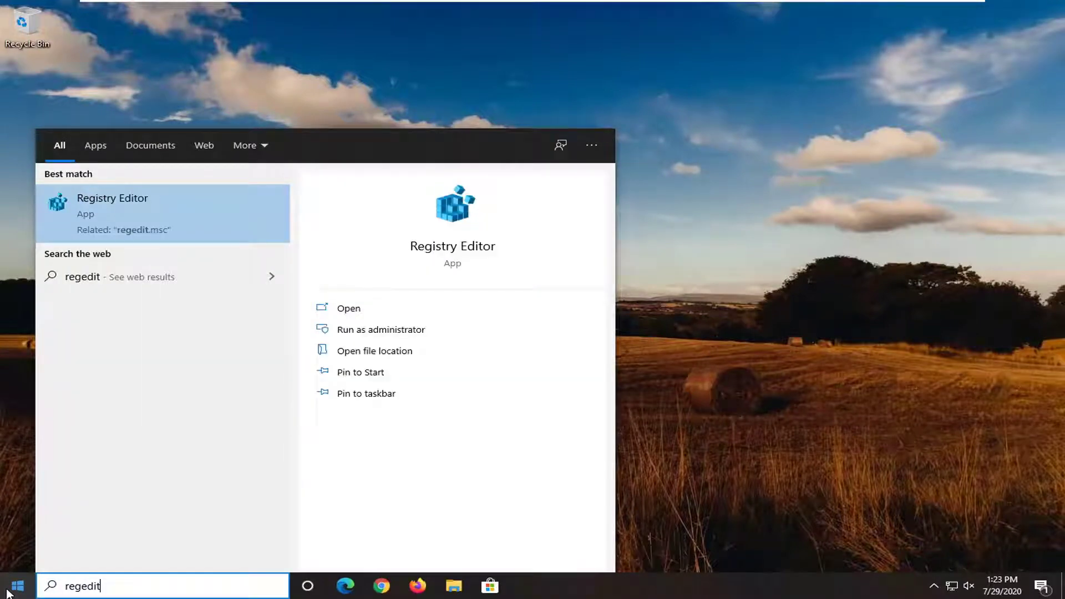
click(116, 241)
right_click(116, 241)
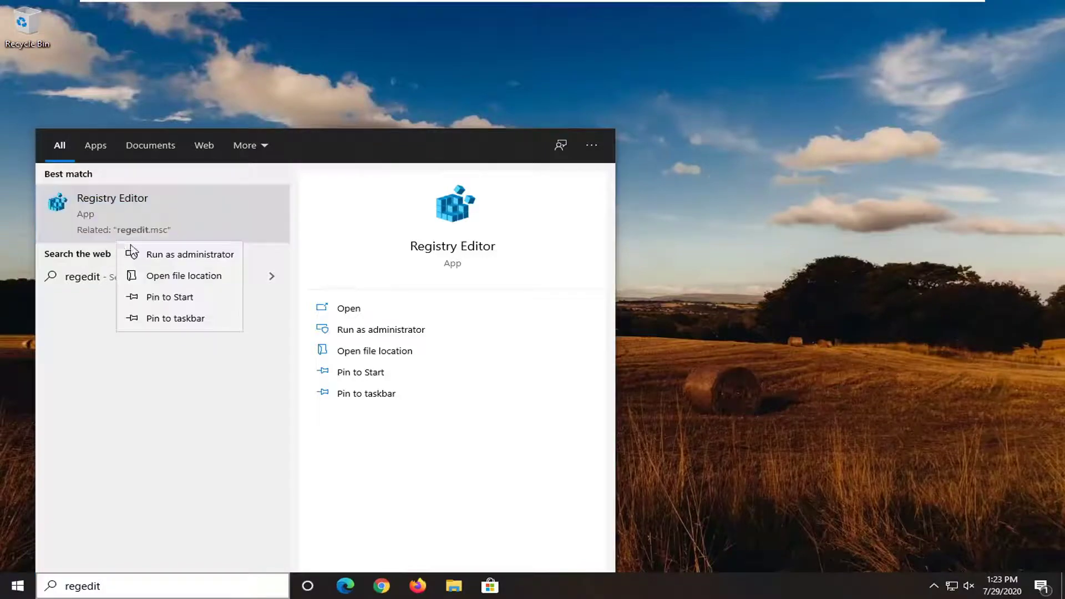
click(160, 257)
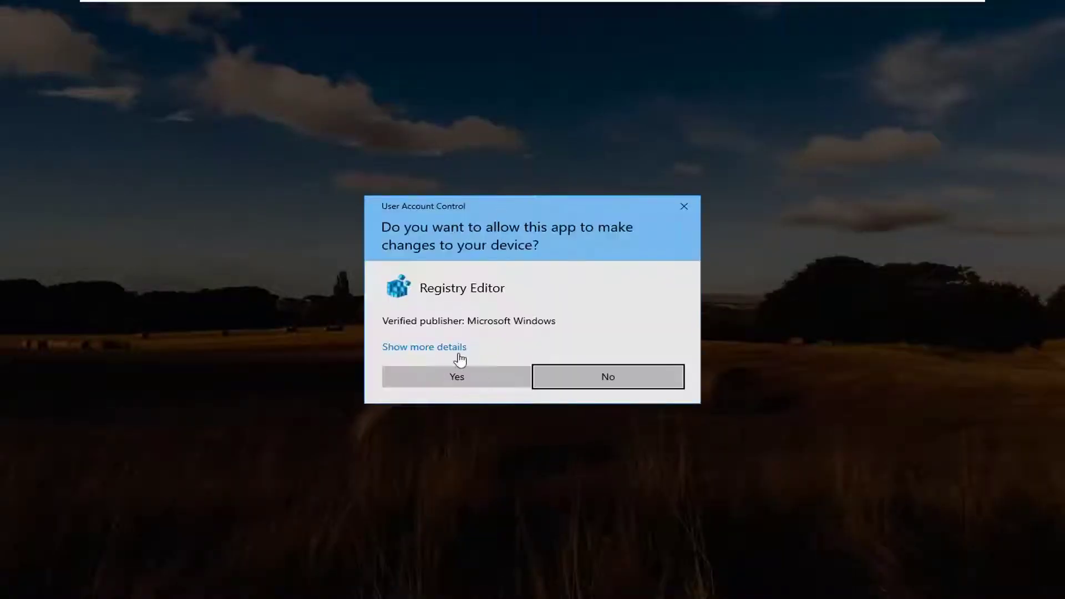
click(449, 375)
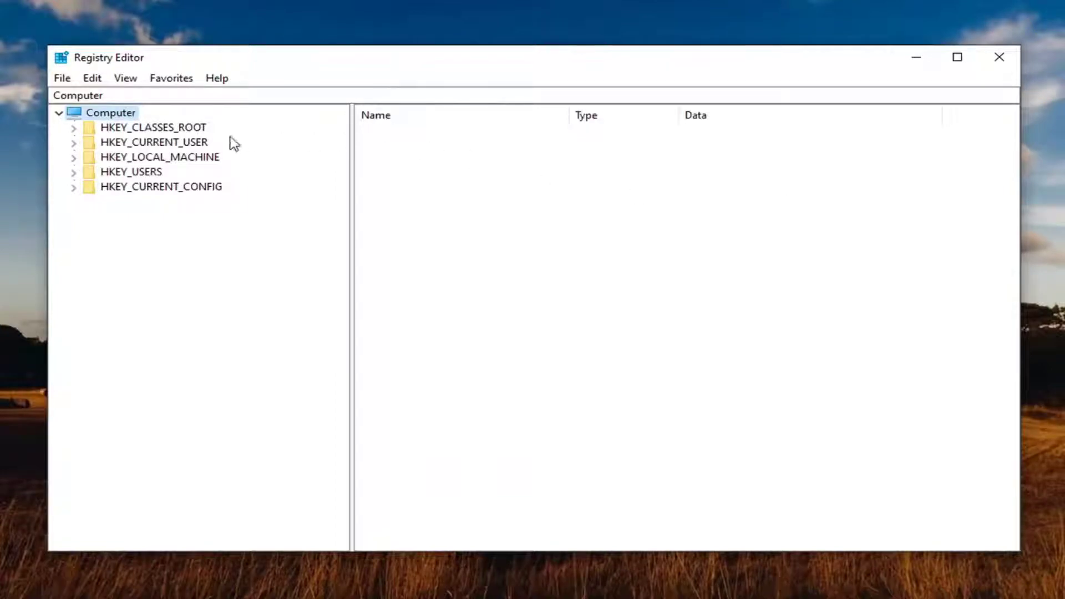
click(61, 78)
click(86, 117)
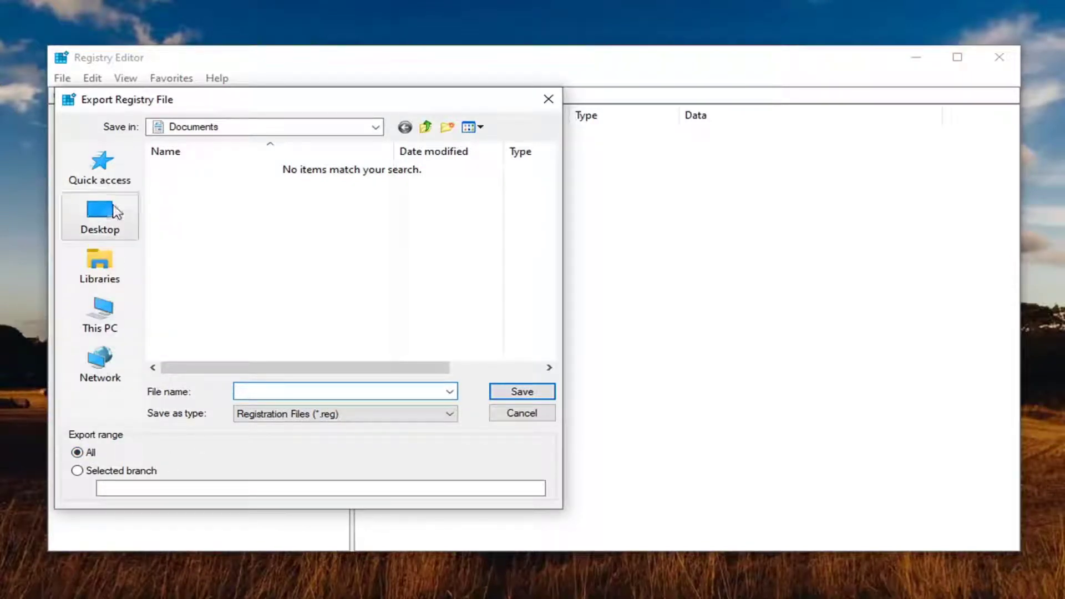
click(521, 414)
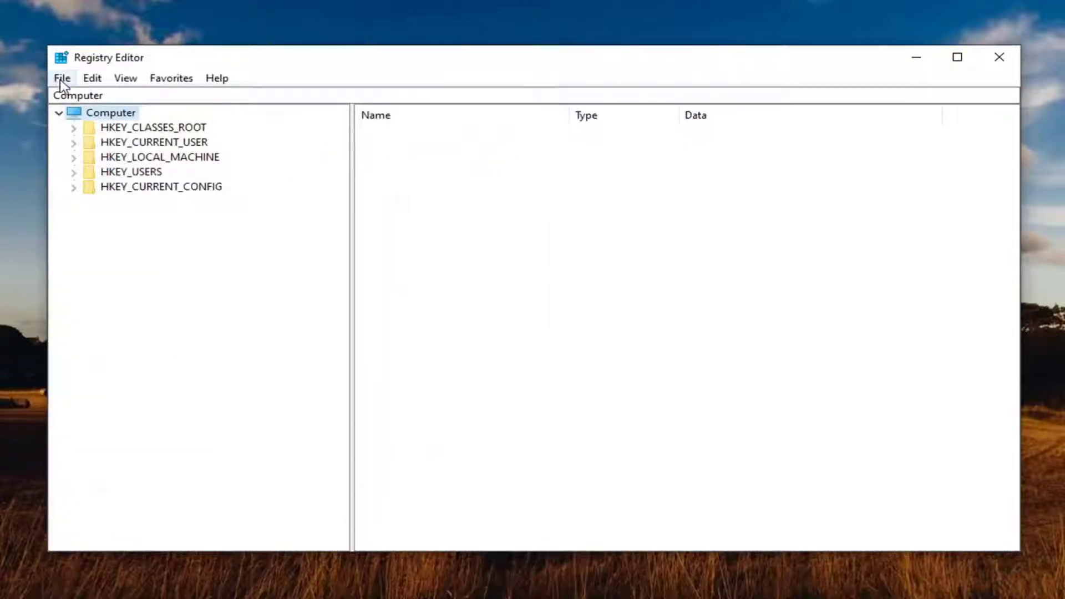
click(62, 79)
click(101, 97)
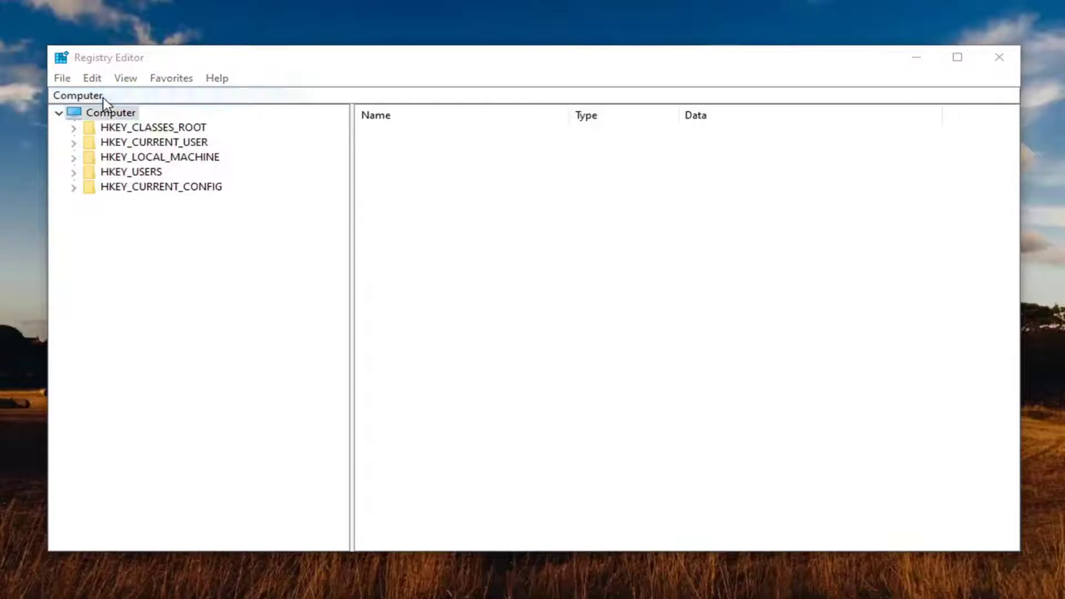
click(639, 489)
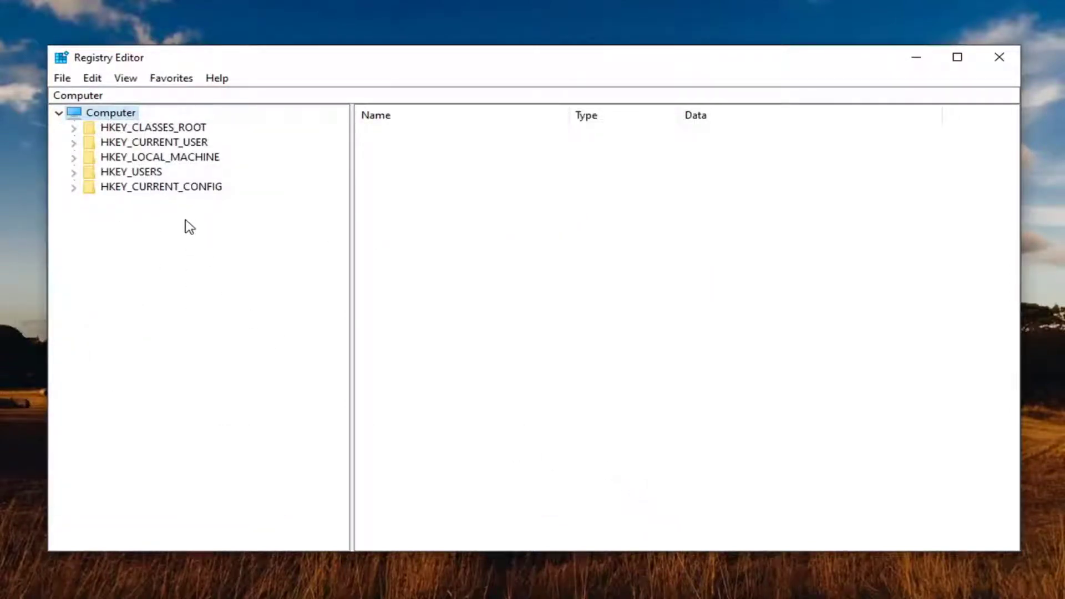
Step: Browse to HKEY_CURRENT_USER\SOFTWARE\Microsoft\Windows NT\CurrentVersion\Devices to show its printer entries
double_click(177, 145)
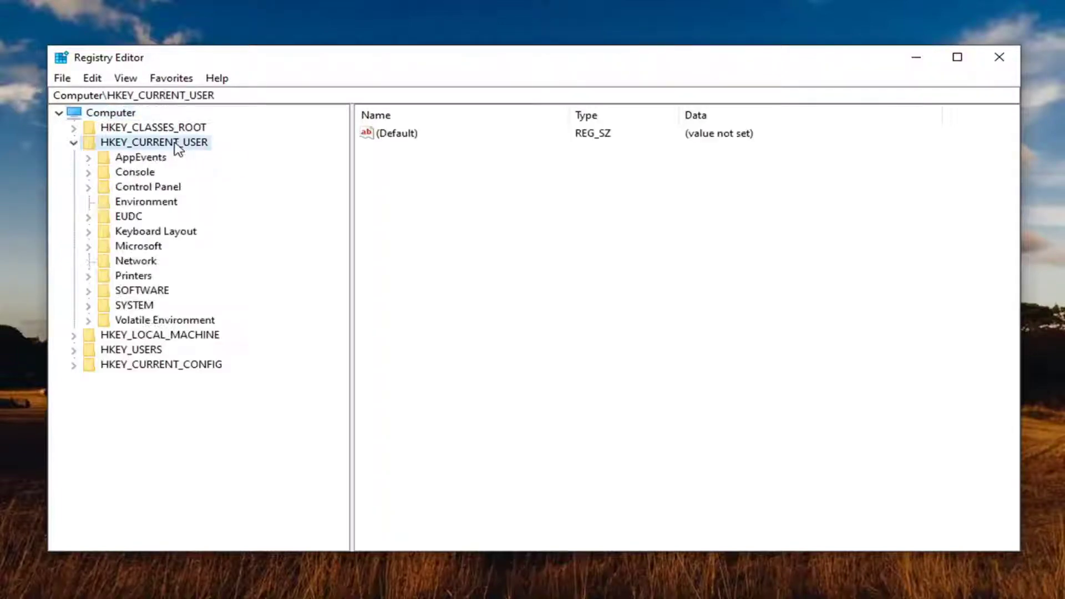
double_click(138, 293)
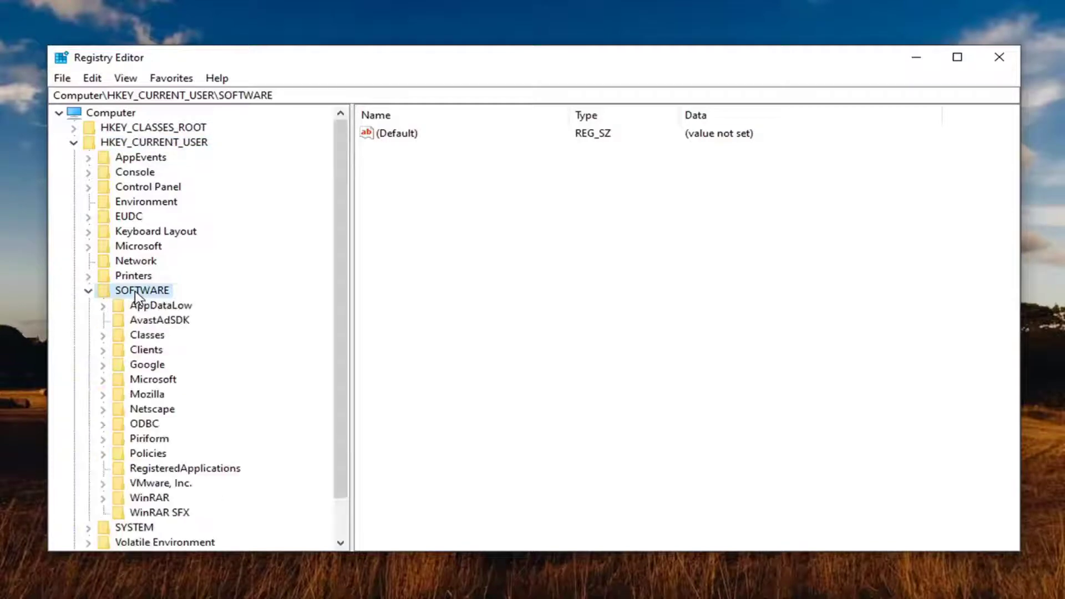
double_click(142, 381)
scroll(135, 353, down, 2)
scroll(135, 354, down, 5)
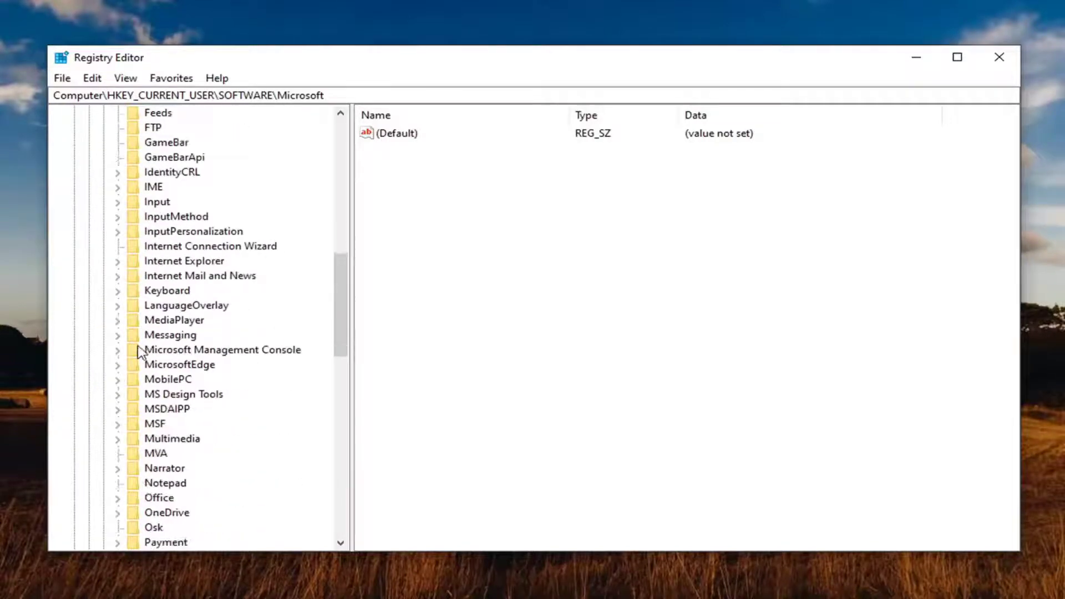
scroll(136, 358, down, 7)
scroll(139, 368, down, 9)
double_click(174, 325)
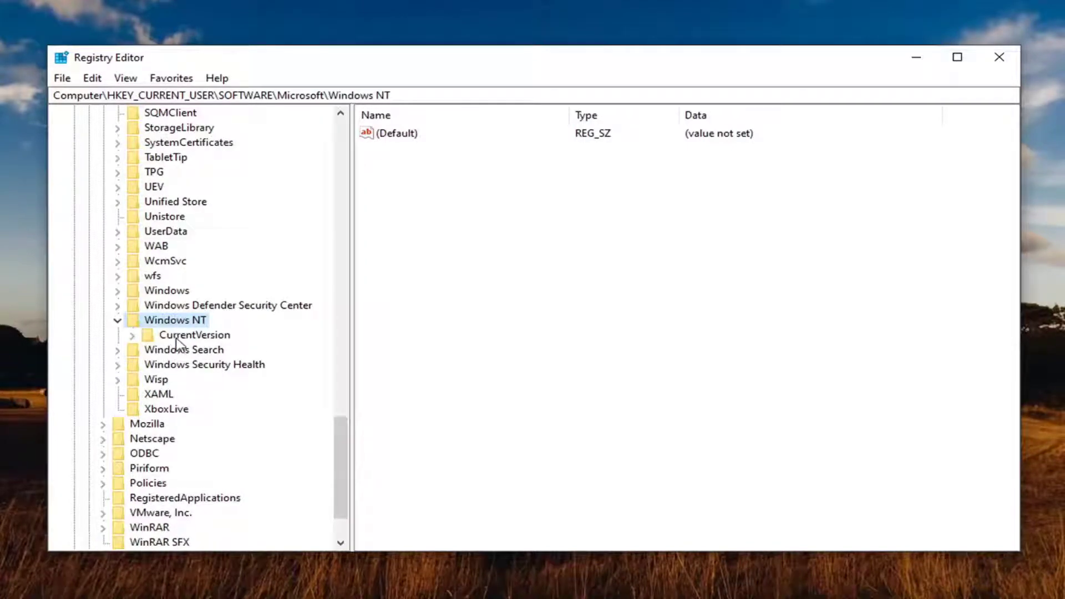
click(177, 337)
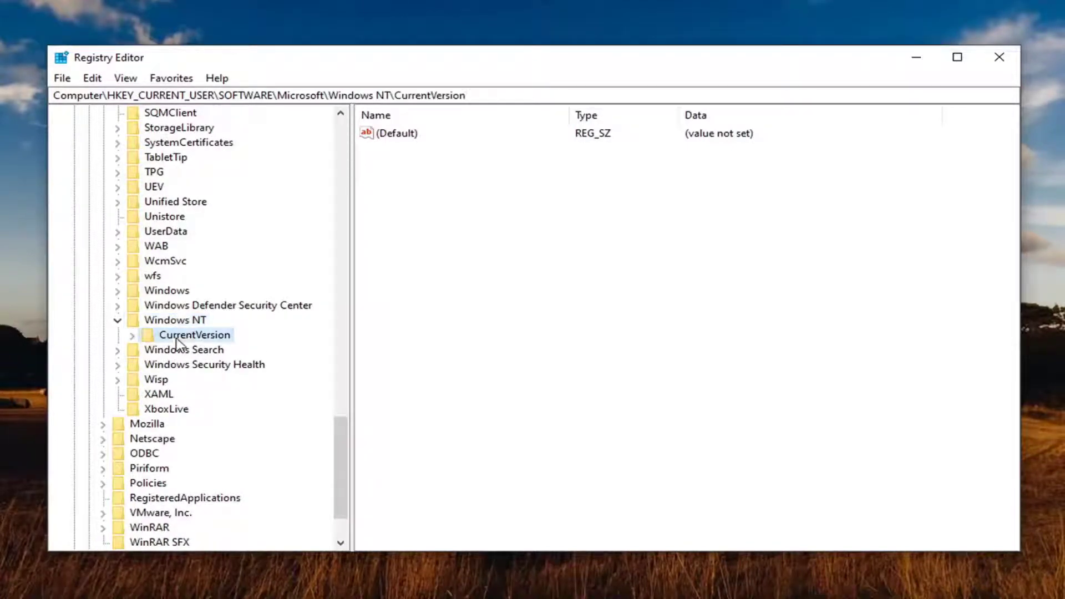
double_click(191, 336)
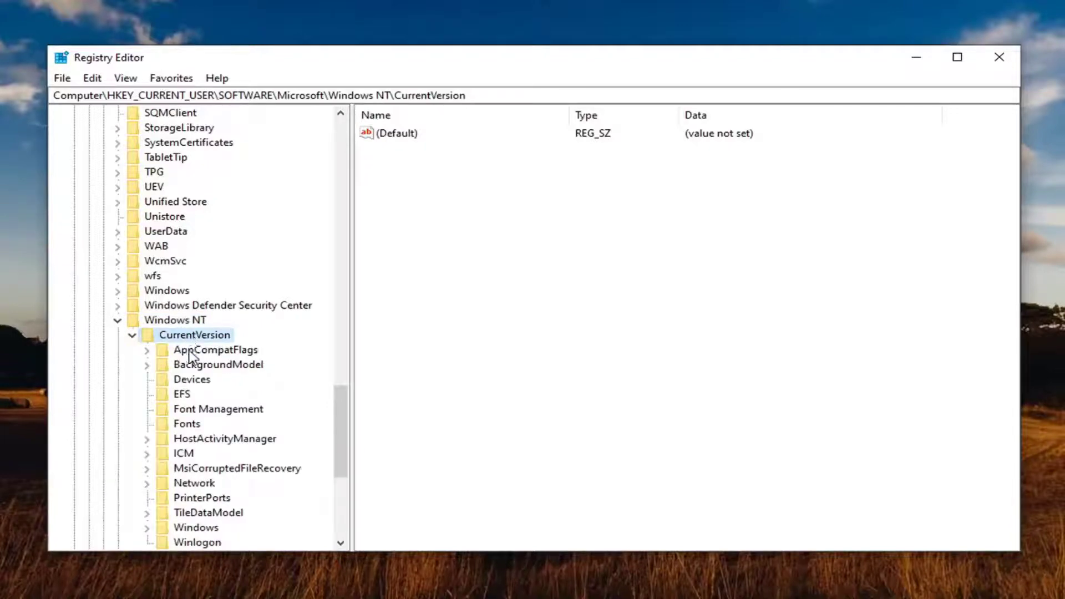
click(189, 386)
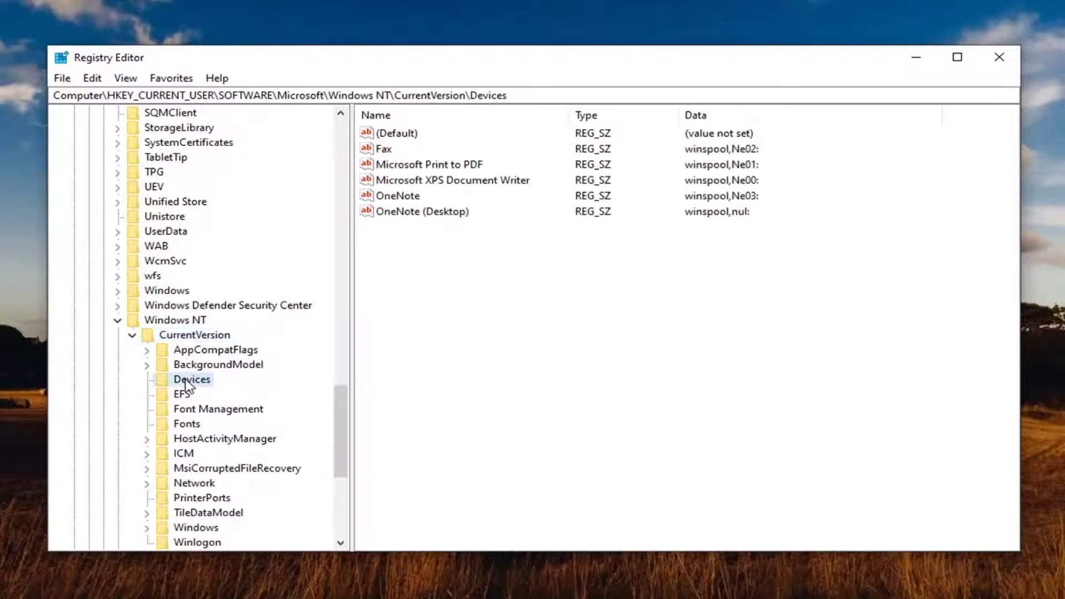
Step: Open the Devices key's permissions and review the user, RESTRICTED and SYSTEM entries
right_click(188, 385)
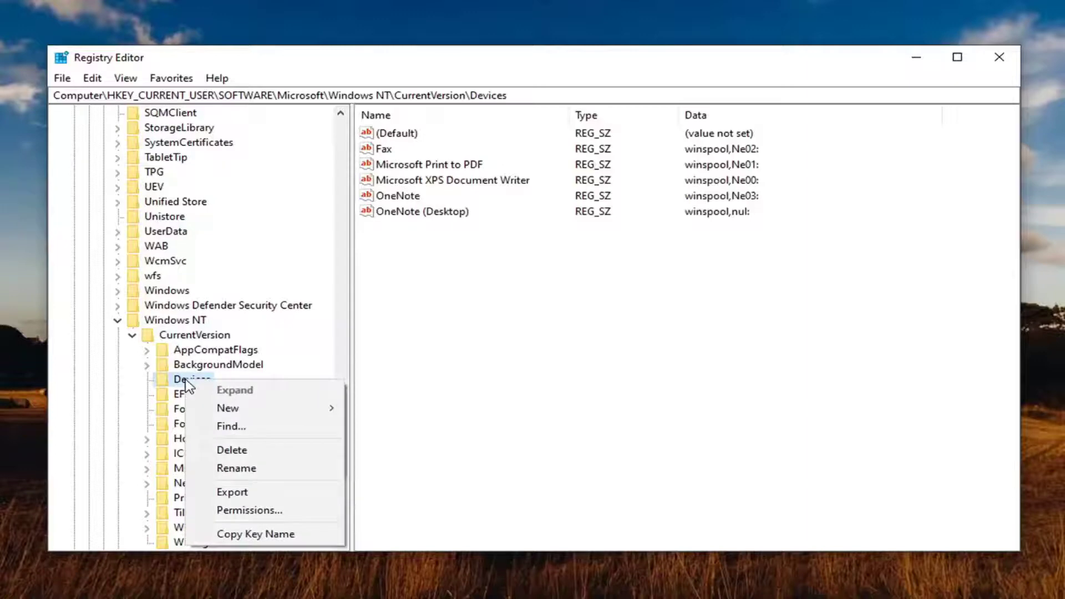
click(246, 512)
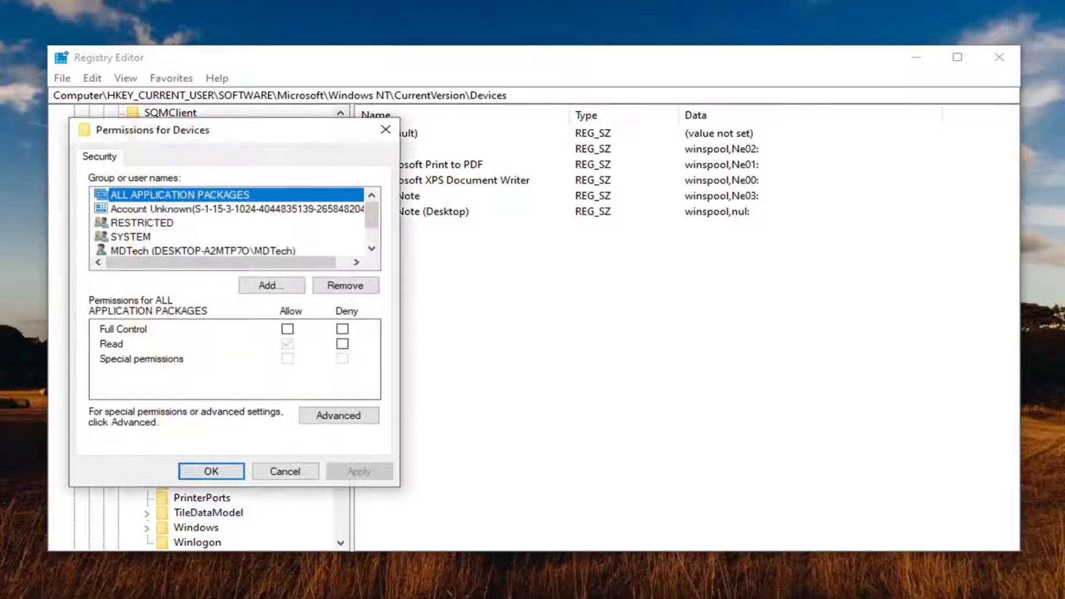
drag(266, 135, 606, 92)
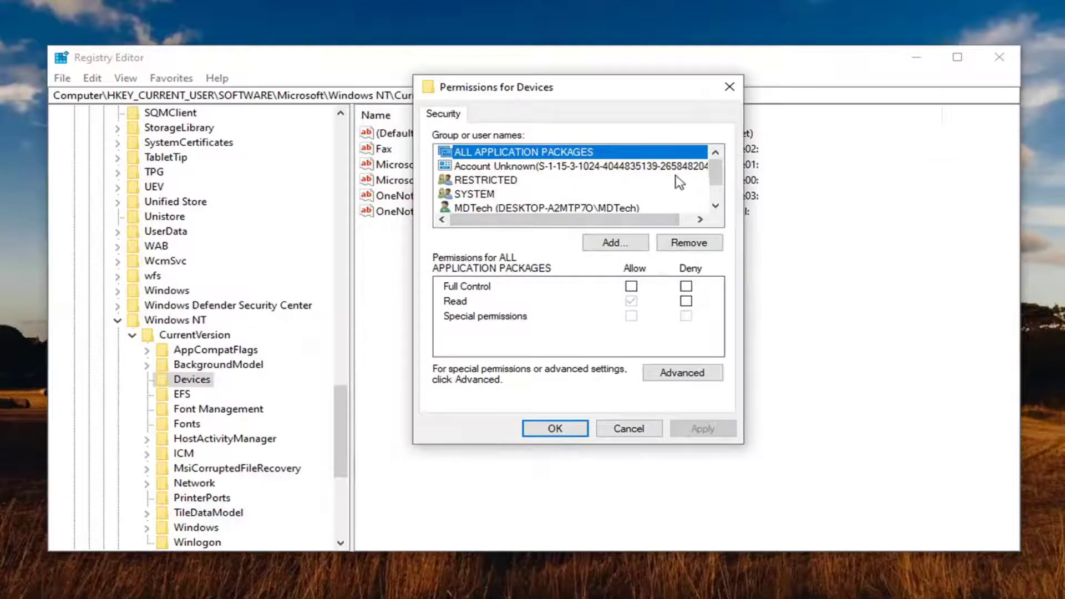
click(469, 208)
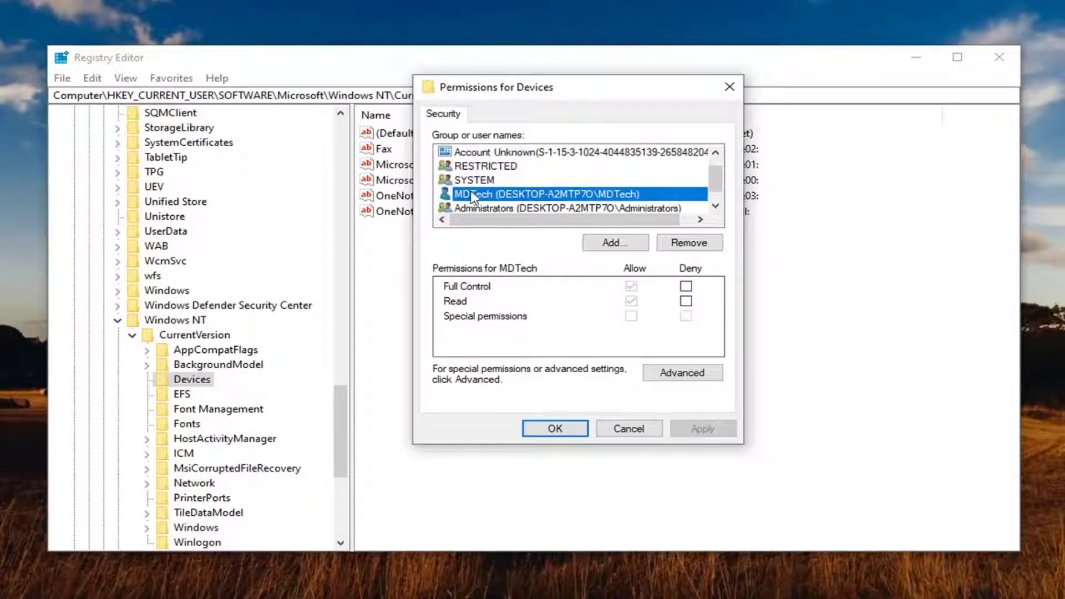
click(472, 182)
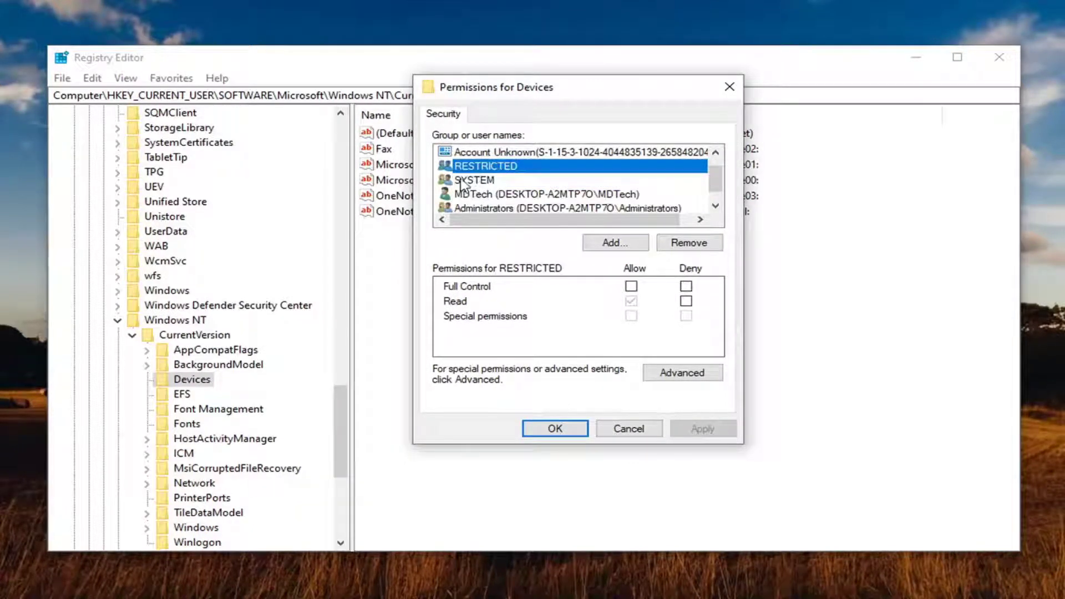
scroll(470, 182, down, 1)
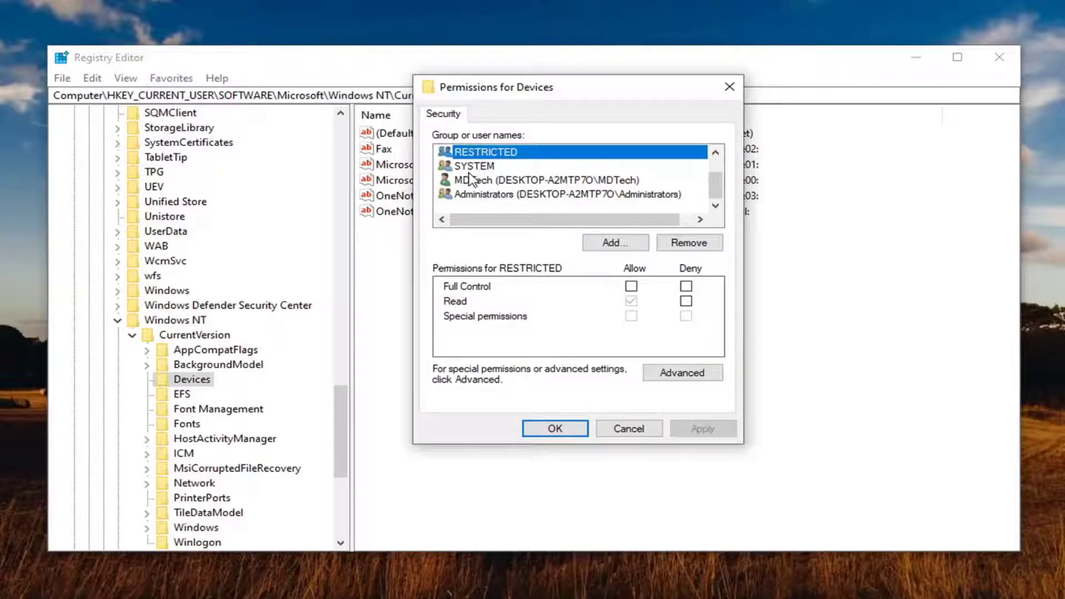
click(474, 196)
click(496, 166)
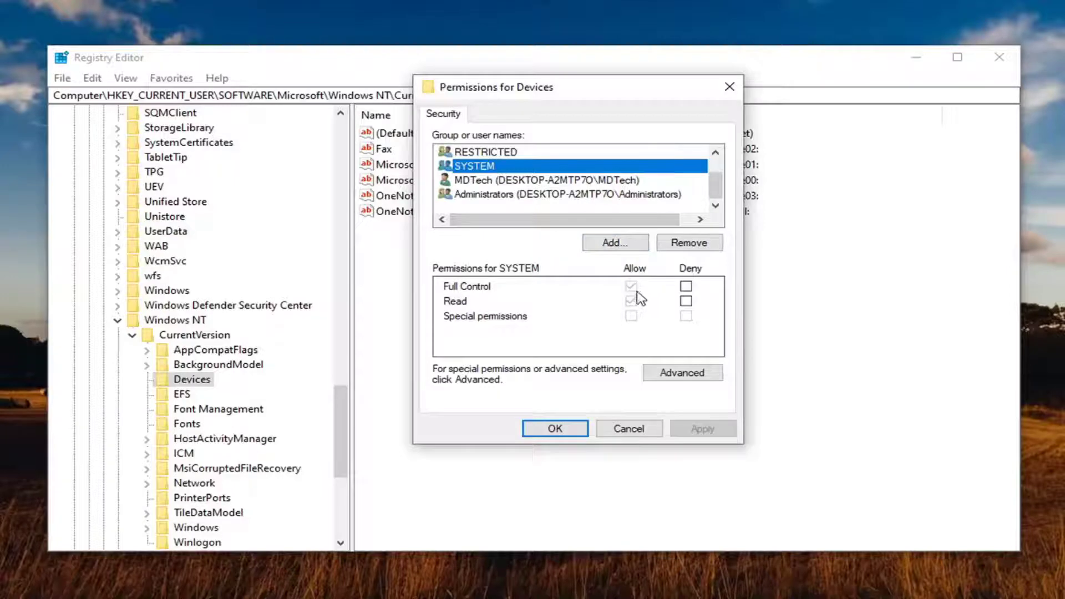
scroll(523, 178, up, 1)
Step: Grant ALL APPLICATION PACKAGES Full Control on Devices and save the change
click(504, 153)
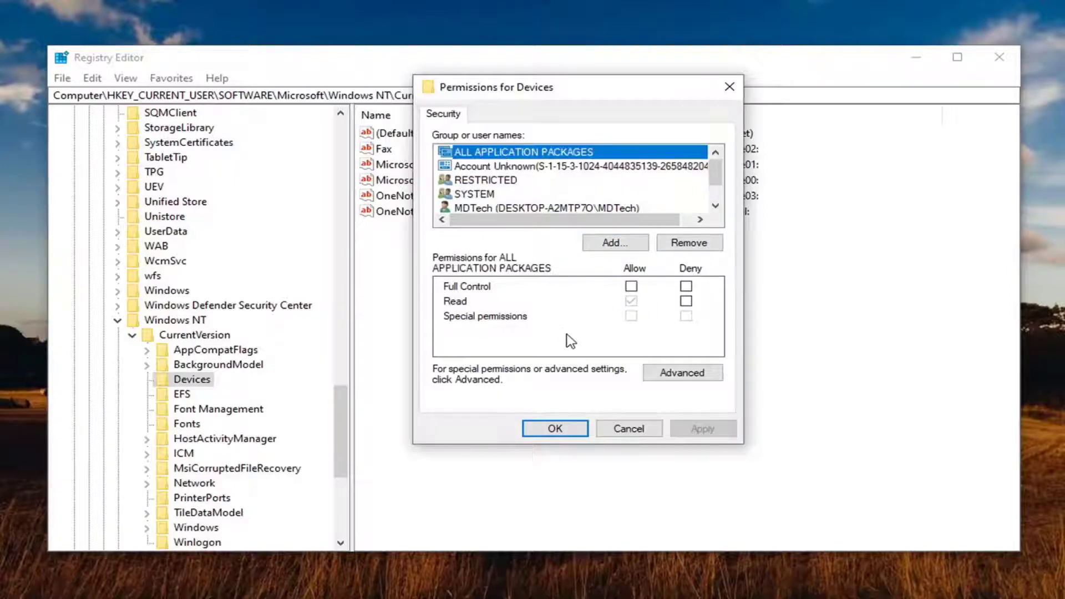
click(631, 286)
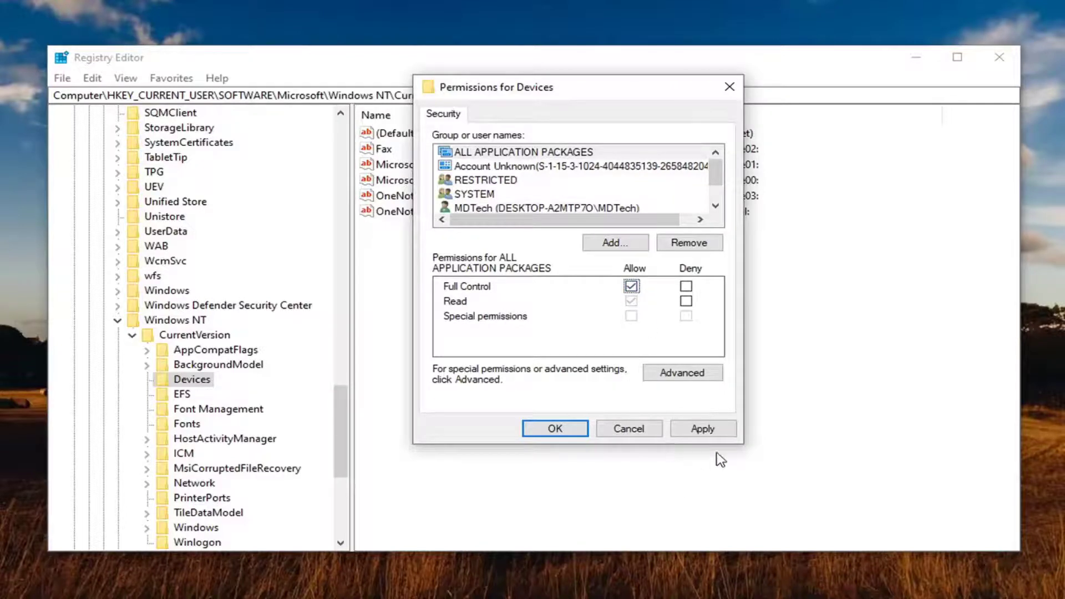
click(703, 429)
click(555, 429)
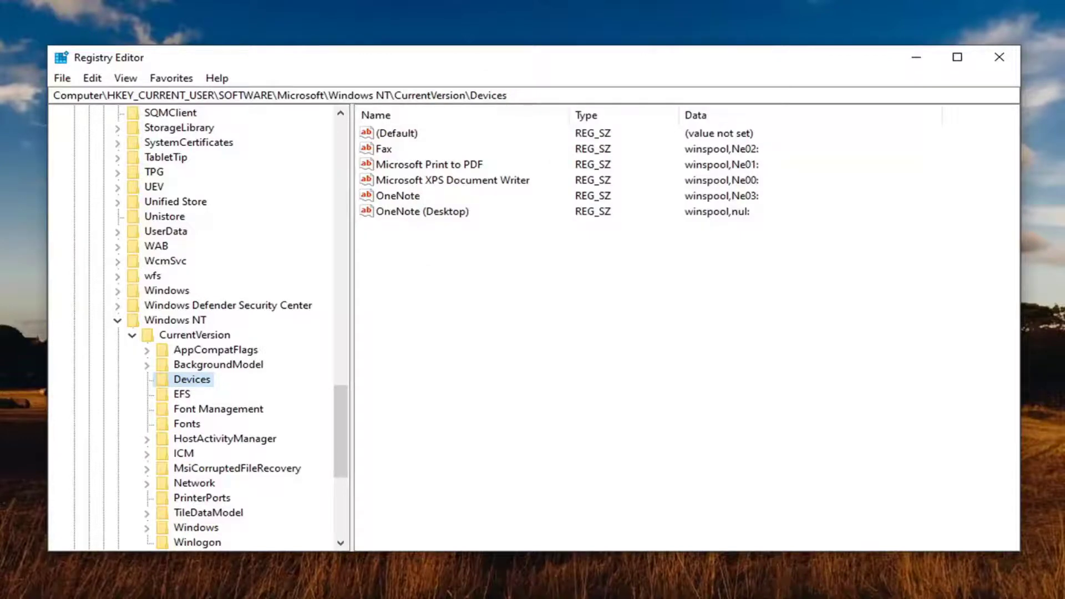
scroll(183, 459, down, 1)
Step: Review PrinterPorts permissions for the user, Administrators and RESTRICTED without changing anything
click(184, 454)
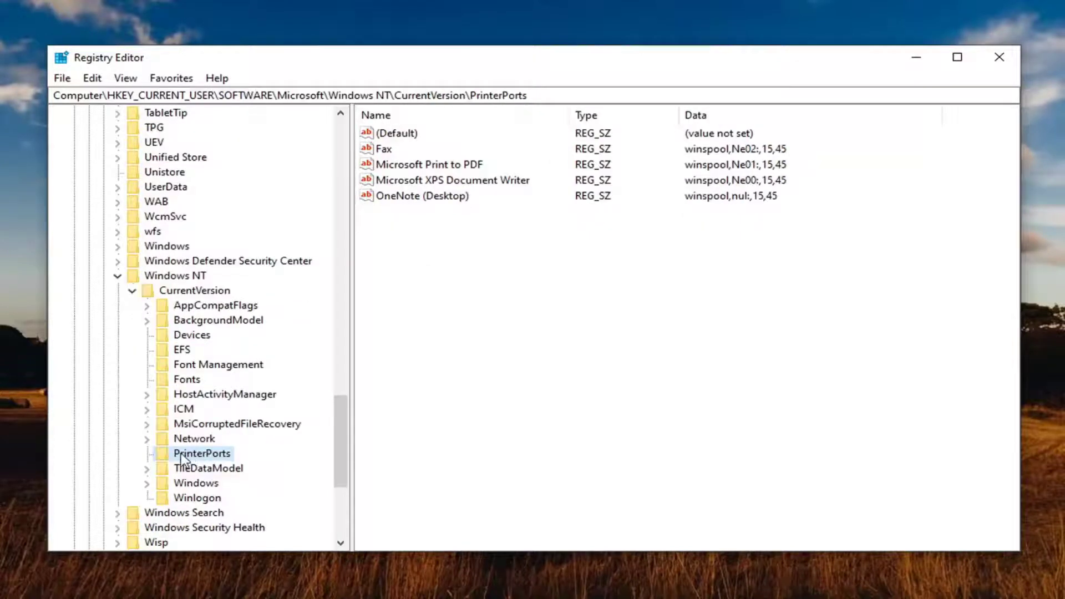
right_click(202, 460)
click(254, 586)
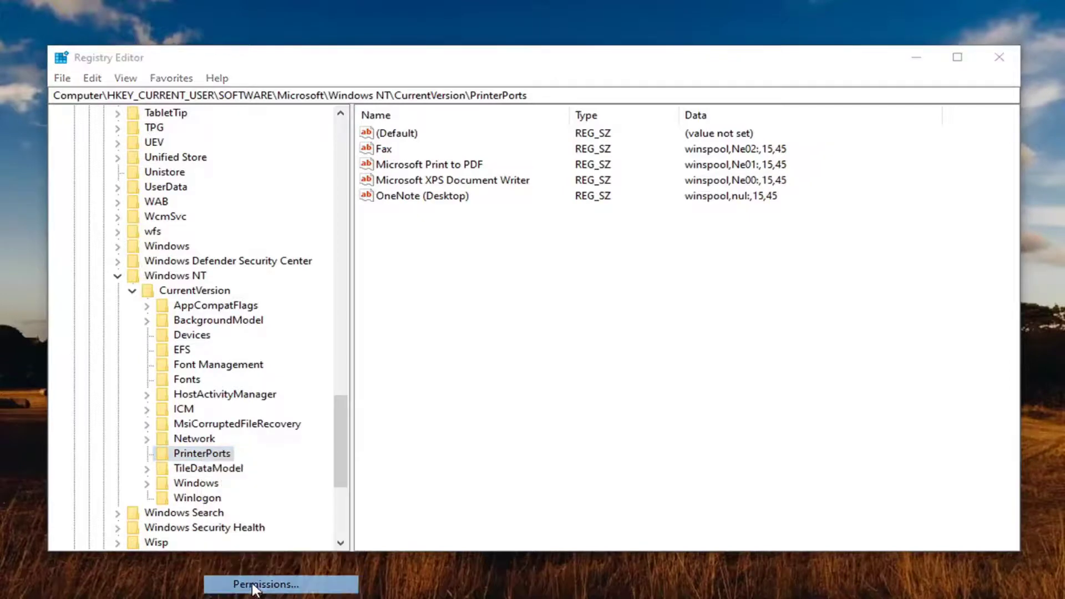
click(147, 251)
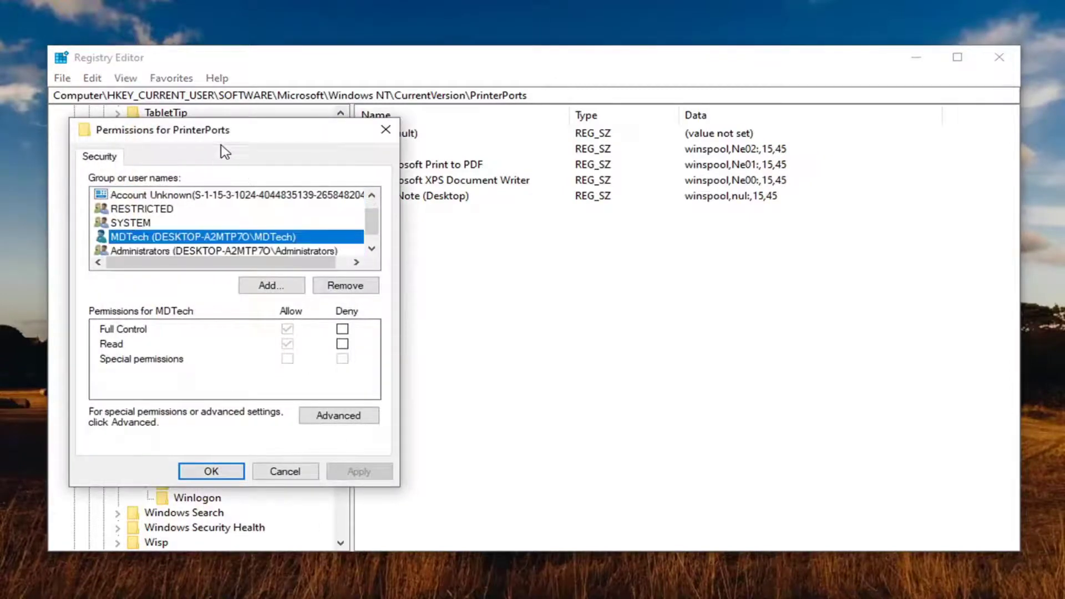
drag(222, 140, 458, 135)
scroll(462, 205, down, 1)
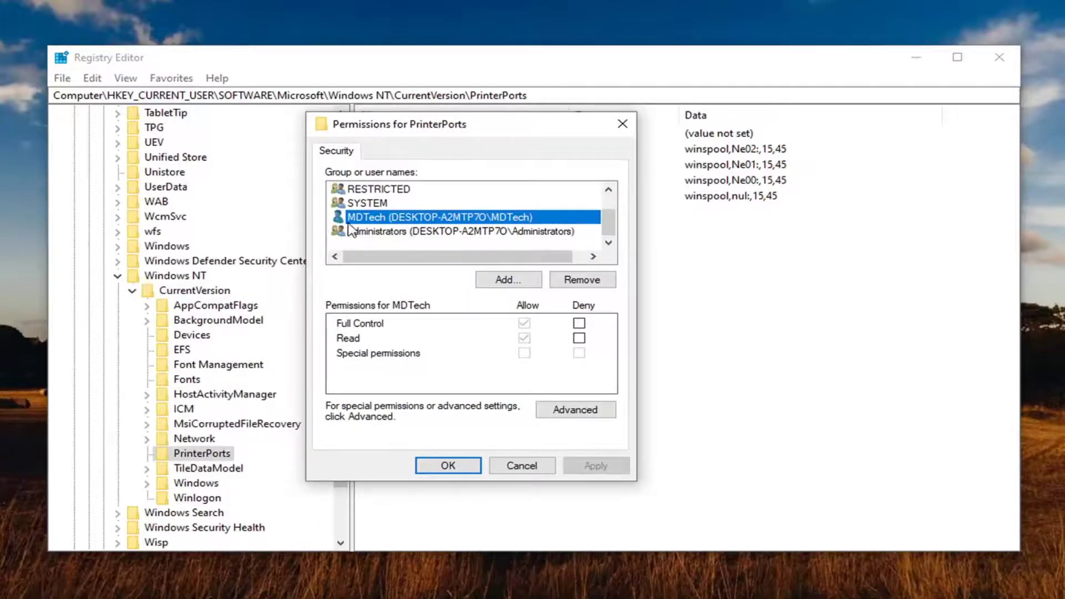
click(368, 233)
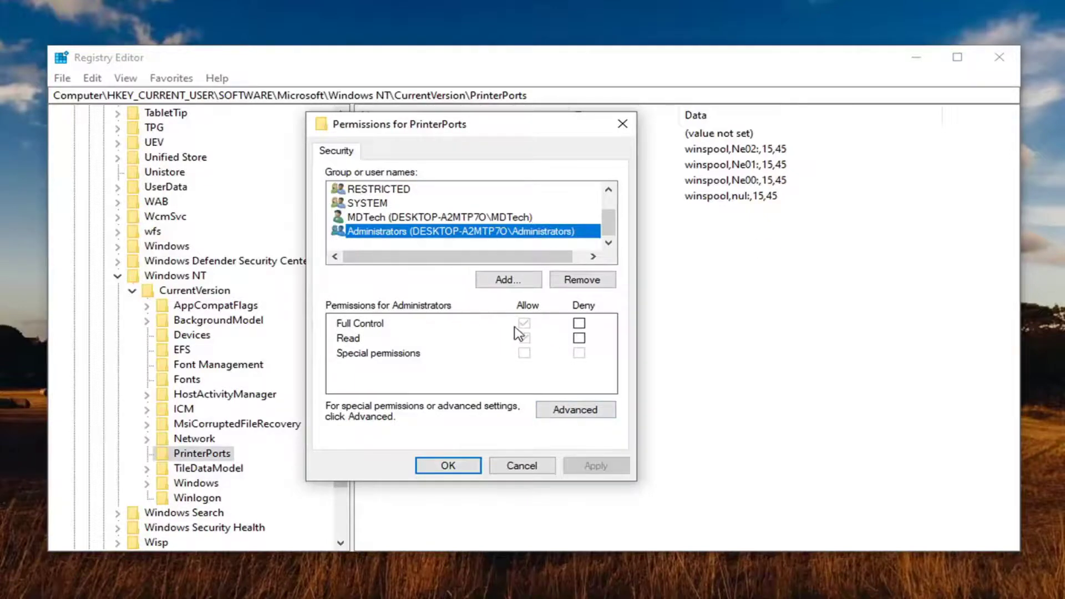
key(Up)
key(Up)
key(Up)
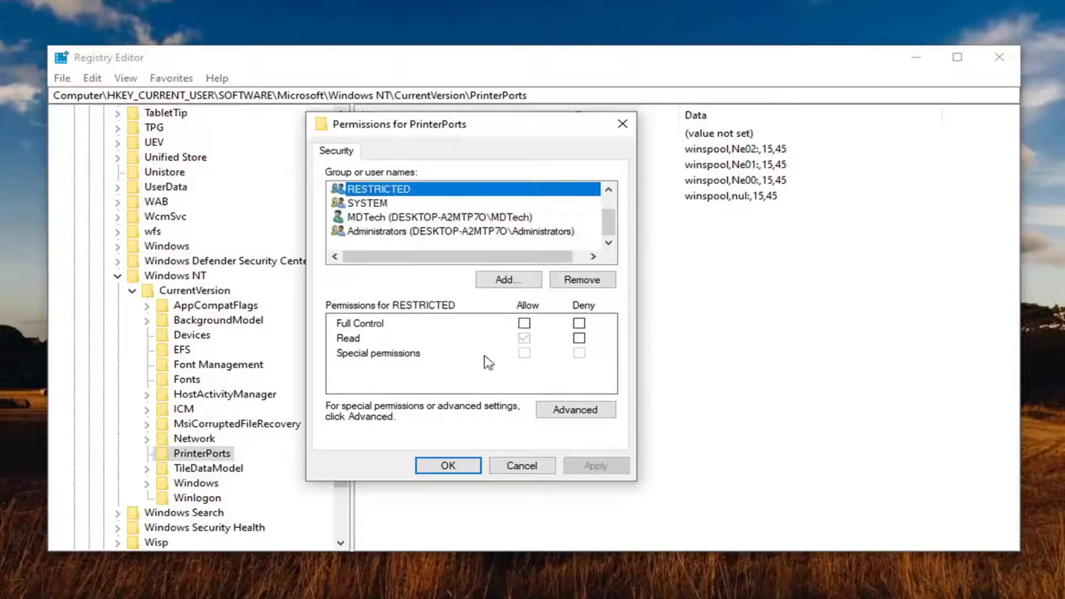
click(453, 470)
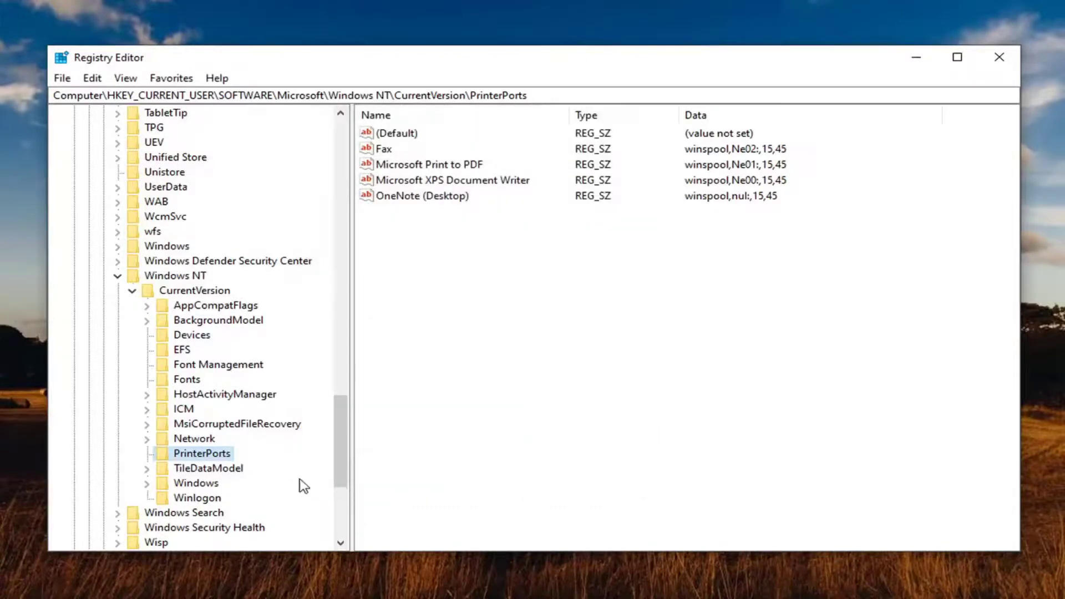
Step: Select the CurrentVersion\Windows key and review its MDTech and Administrators permissions
click(195, 483)
right_click(185, 484)
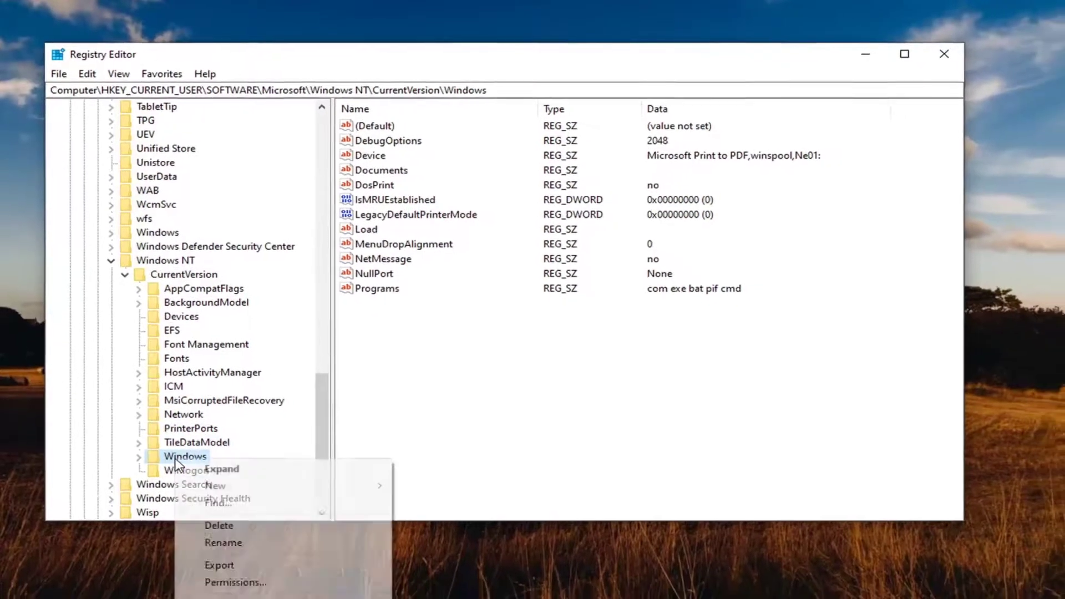
click(250, 565)
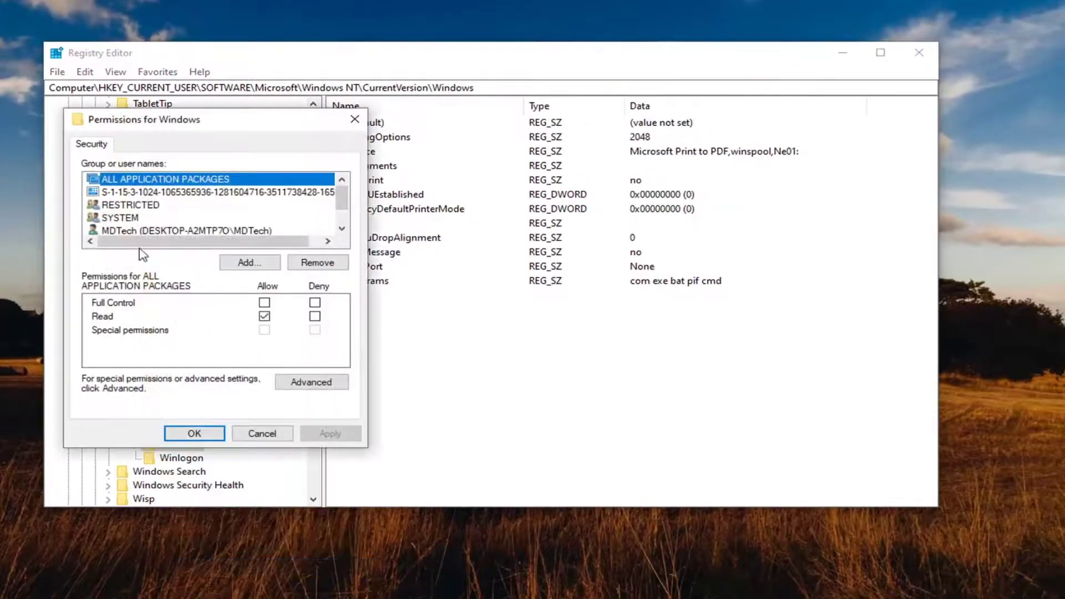
drag(229, 121, 494, 92)
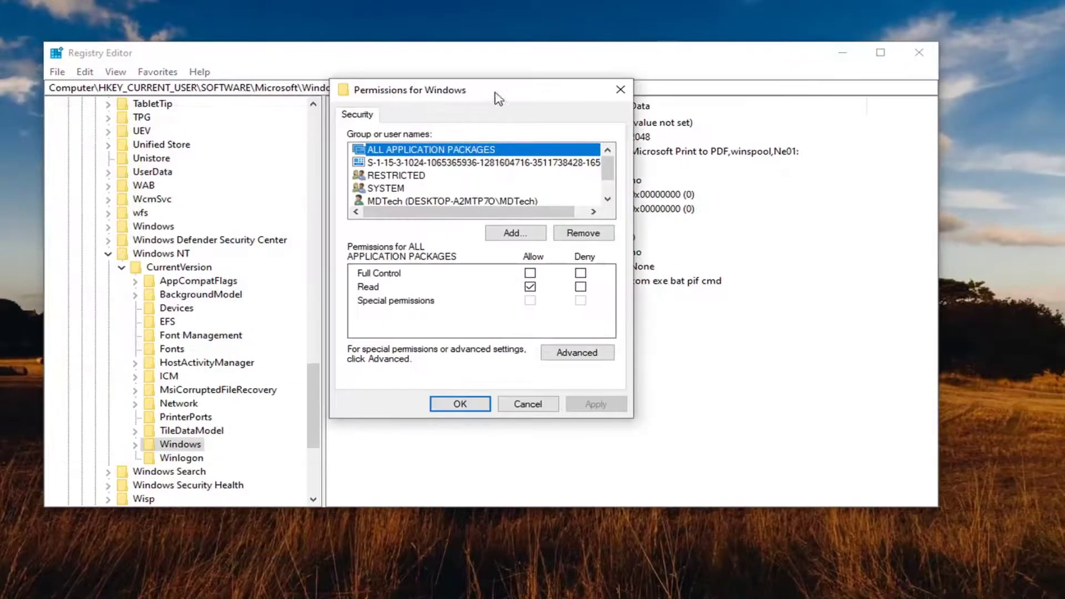
click(388, 201)
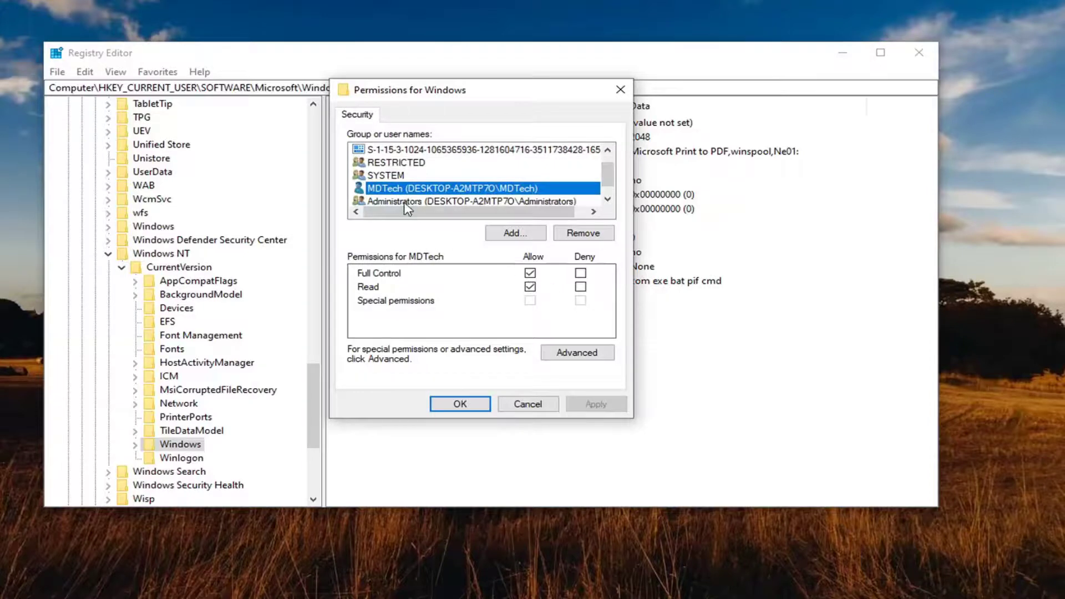
click(405, 203)
click(403, 177)
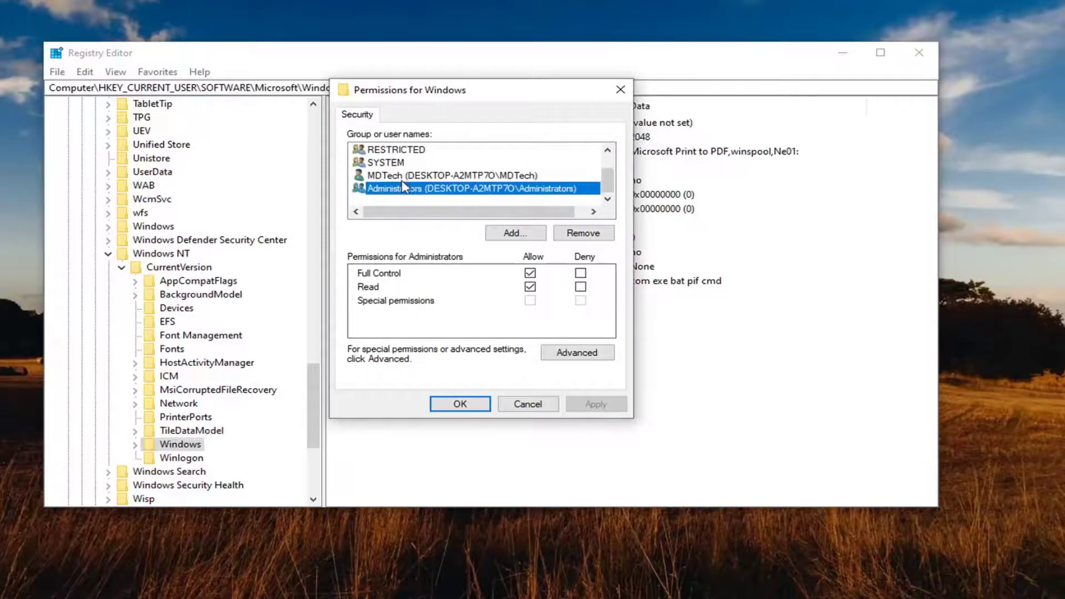
click(403, 175)
click(405, 176)
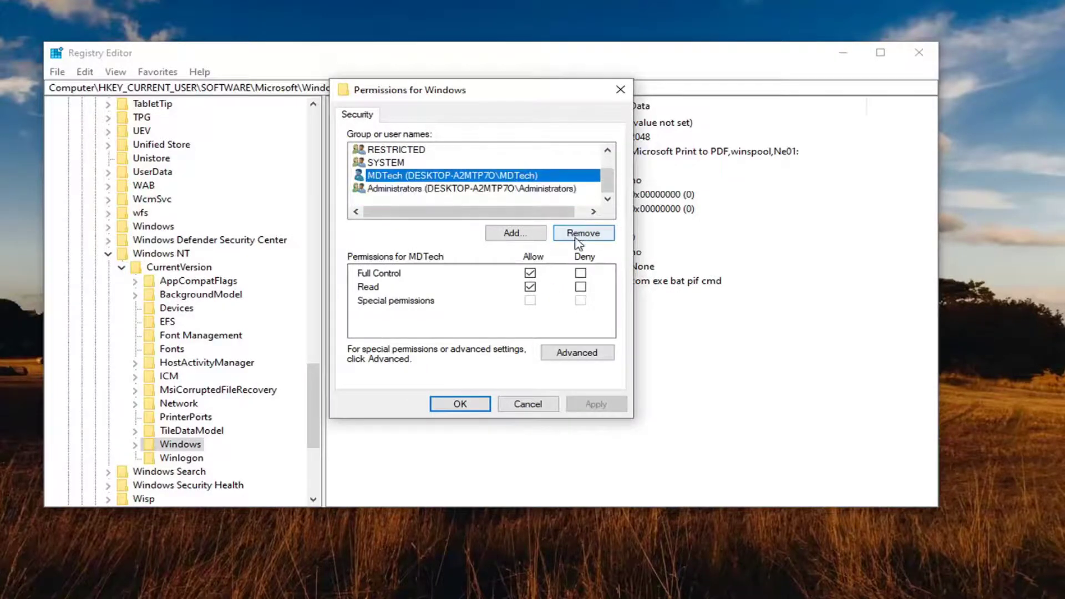
Step: Close the Windows key permissions, collapse the HKEY_CURRENT_USER branches, and exit Registry Editor
click(460, 405)
click(121, 267)
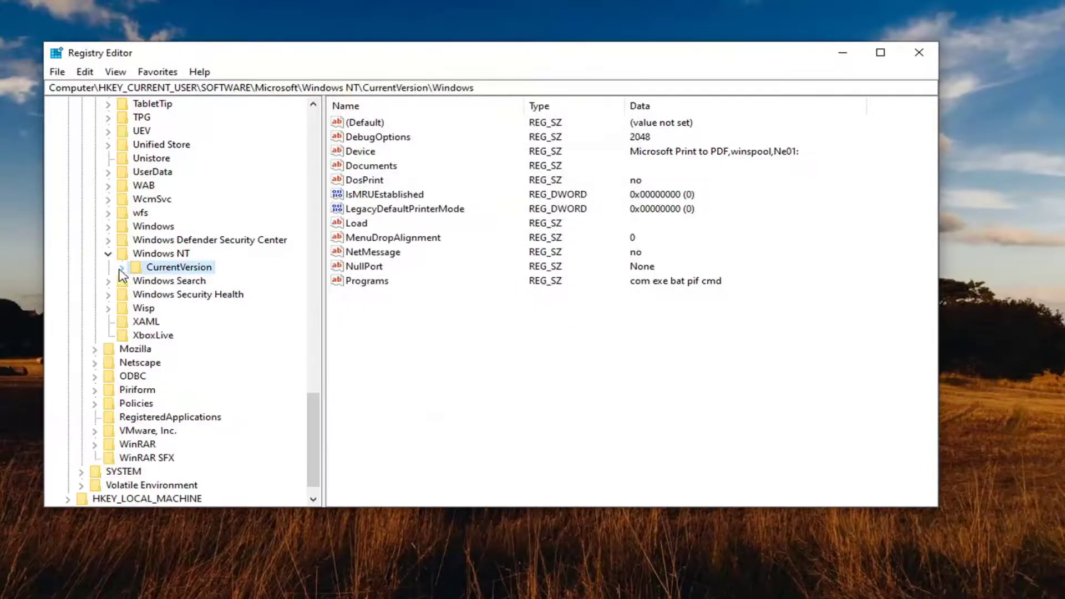
mouse_move(324, 428)
mouse_down()
mouse_move(292, 205)
mouse_move(163, 185)
mouse_up()
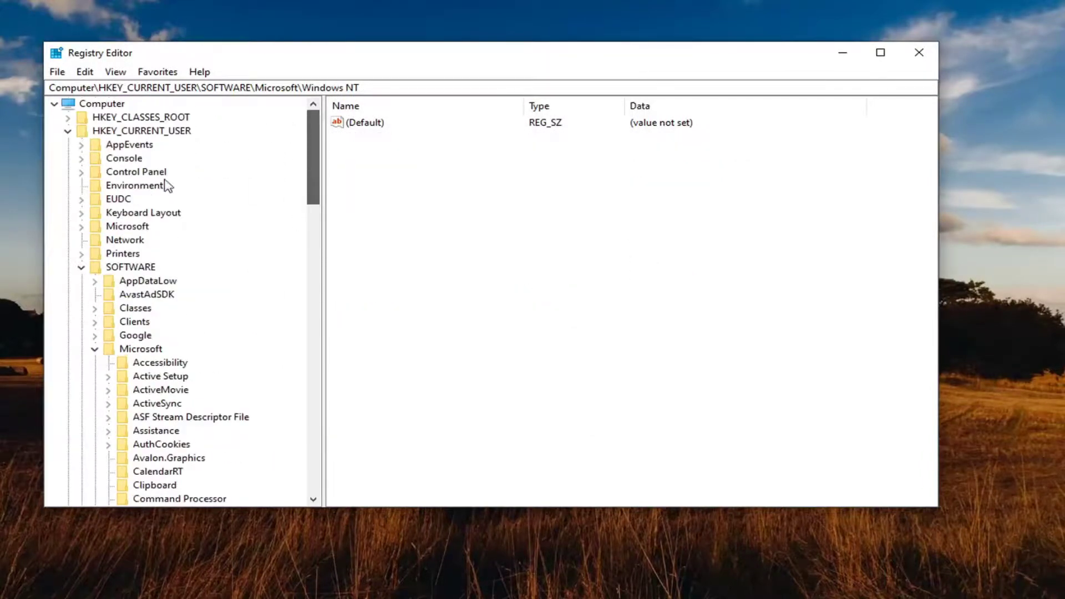
click(95, 350)
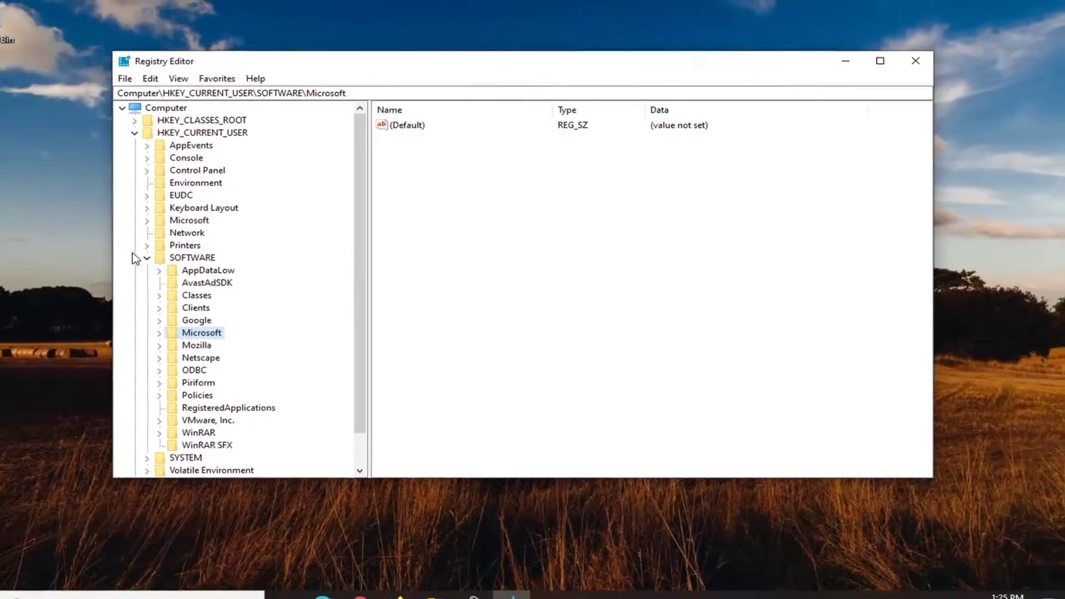
click(93, 265)
click(80, 131)
click(194, 110)
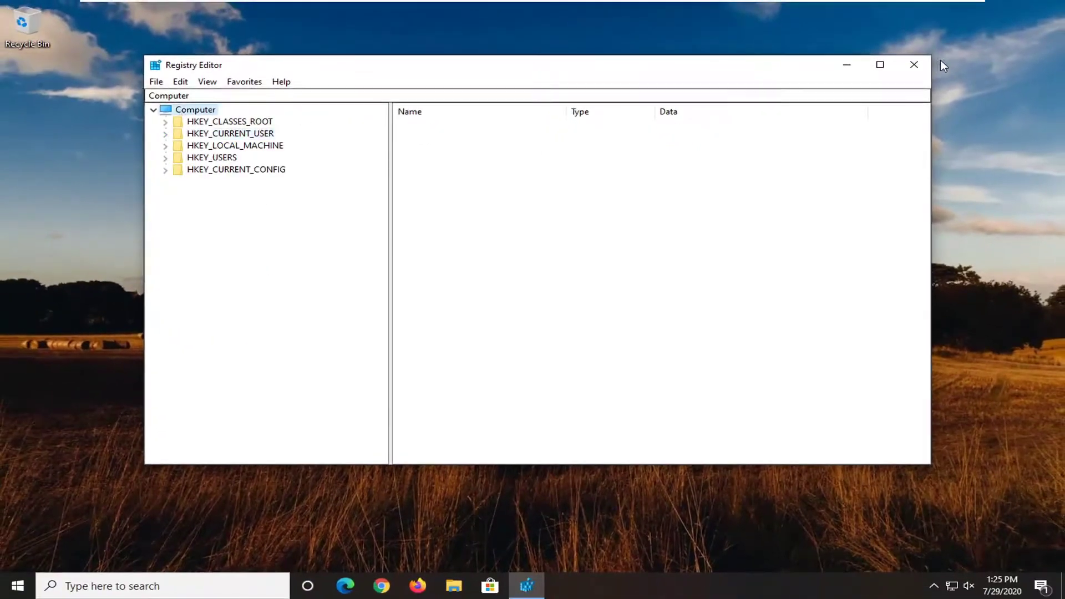
click(913, 64)
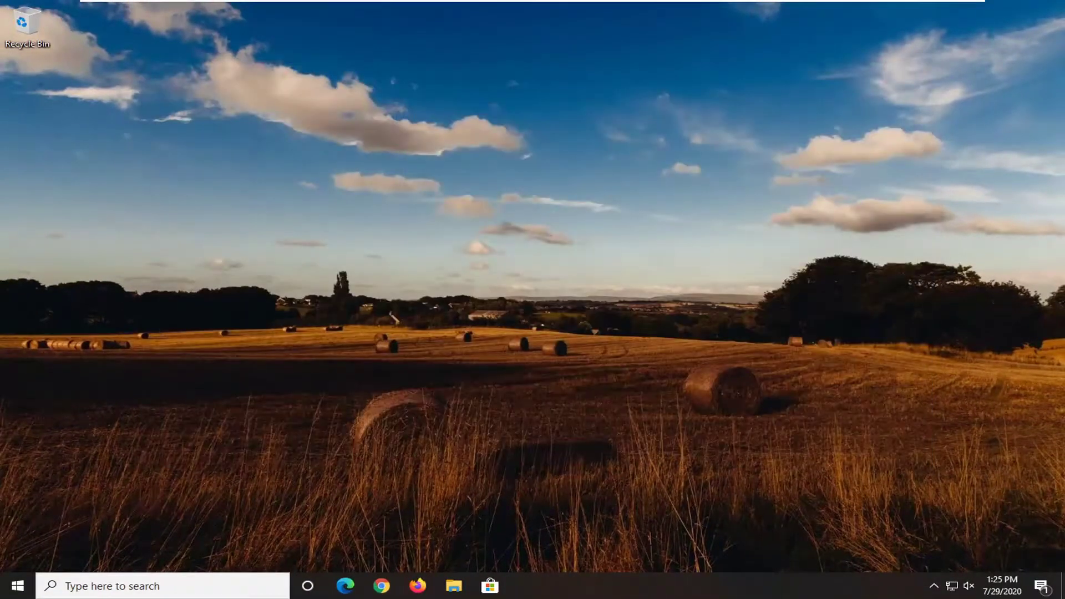